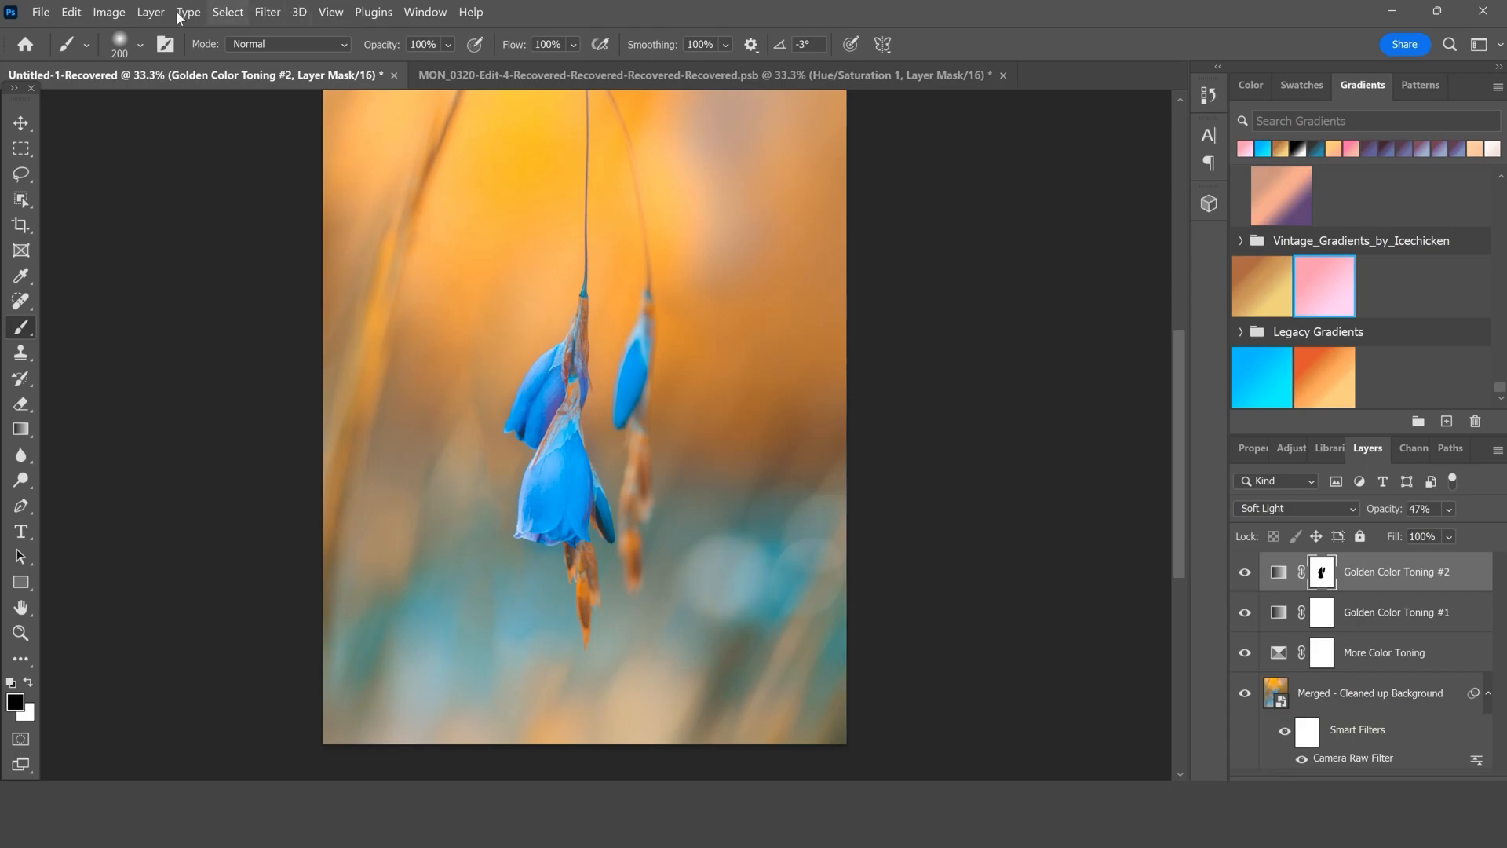
- Create a Hue/Saturation adjustment layer named "Flower Tone" above the Golden Color Toning #2 layer
left_click(152, 13)
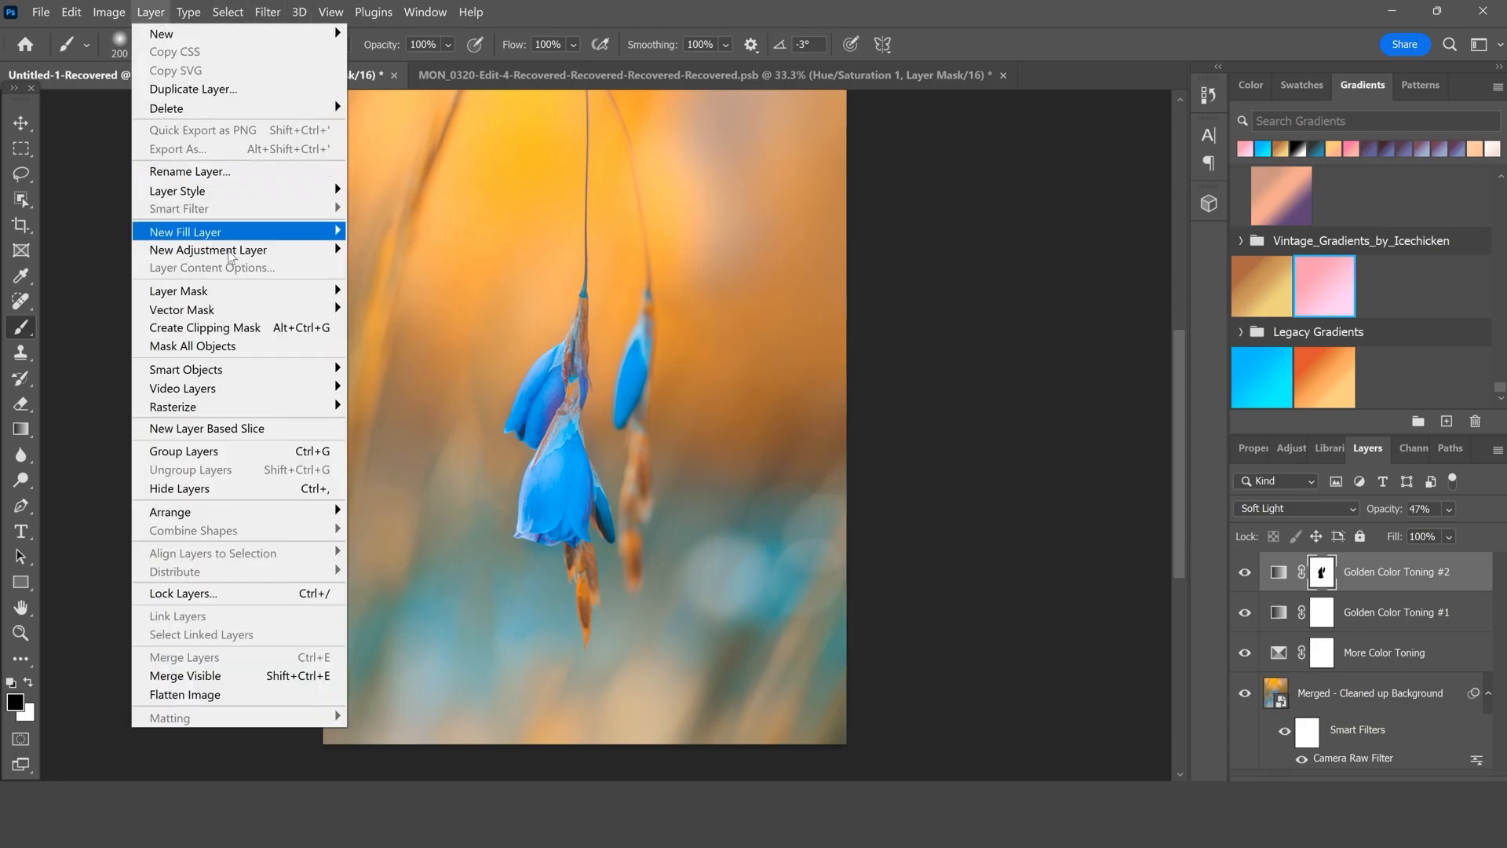
mouse_move(249, 258)
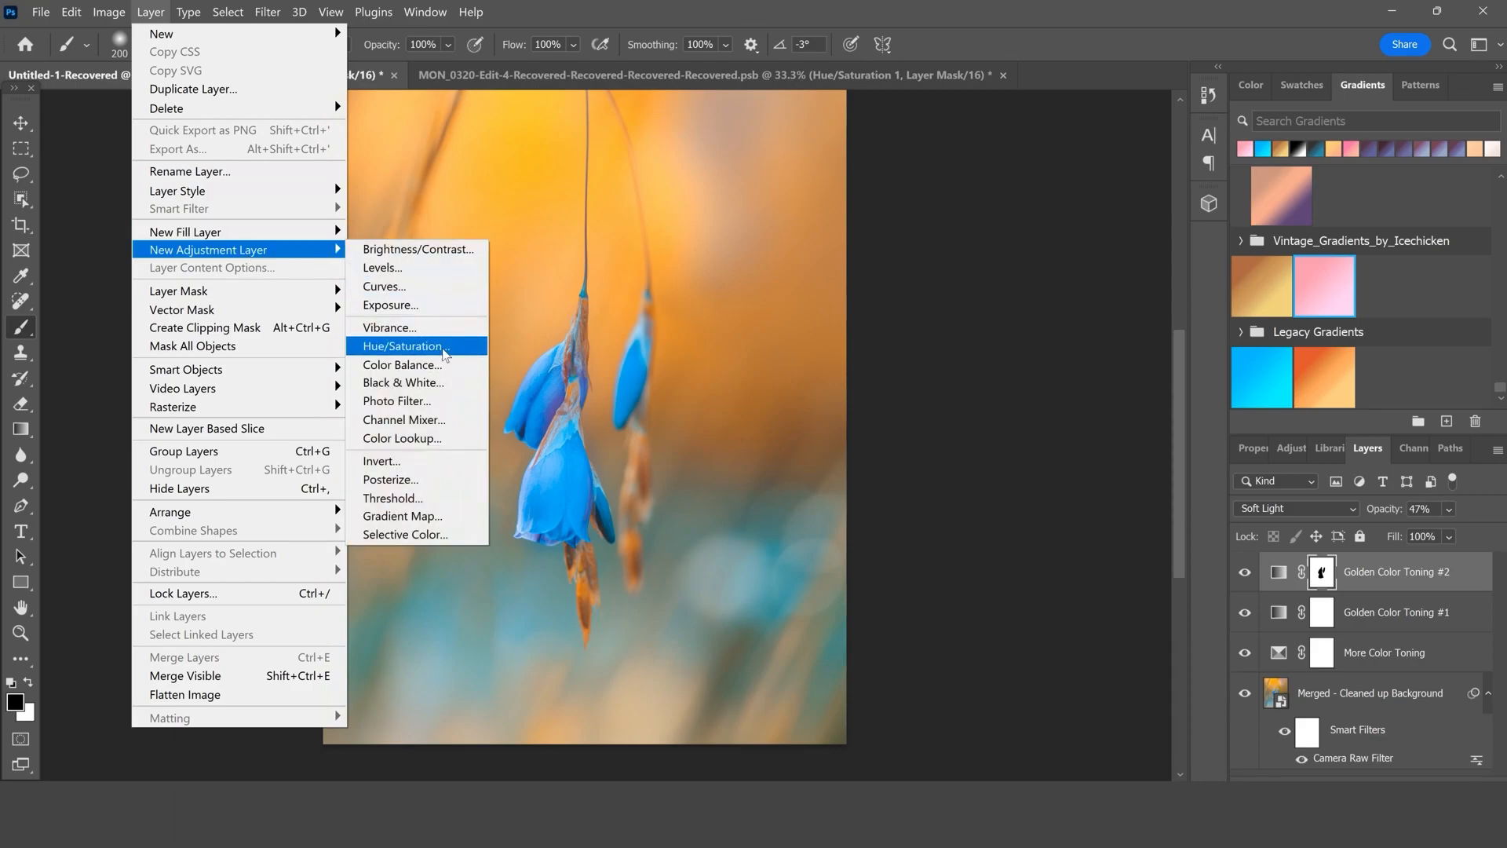
left_click(445, 351)
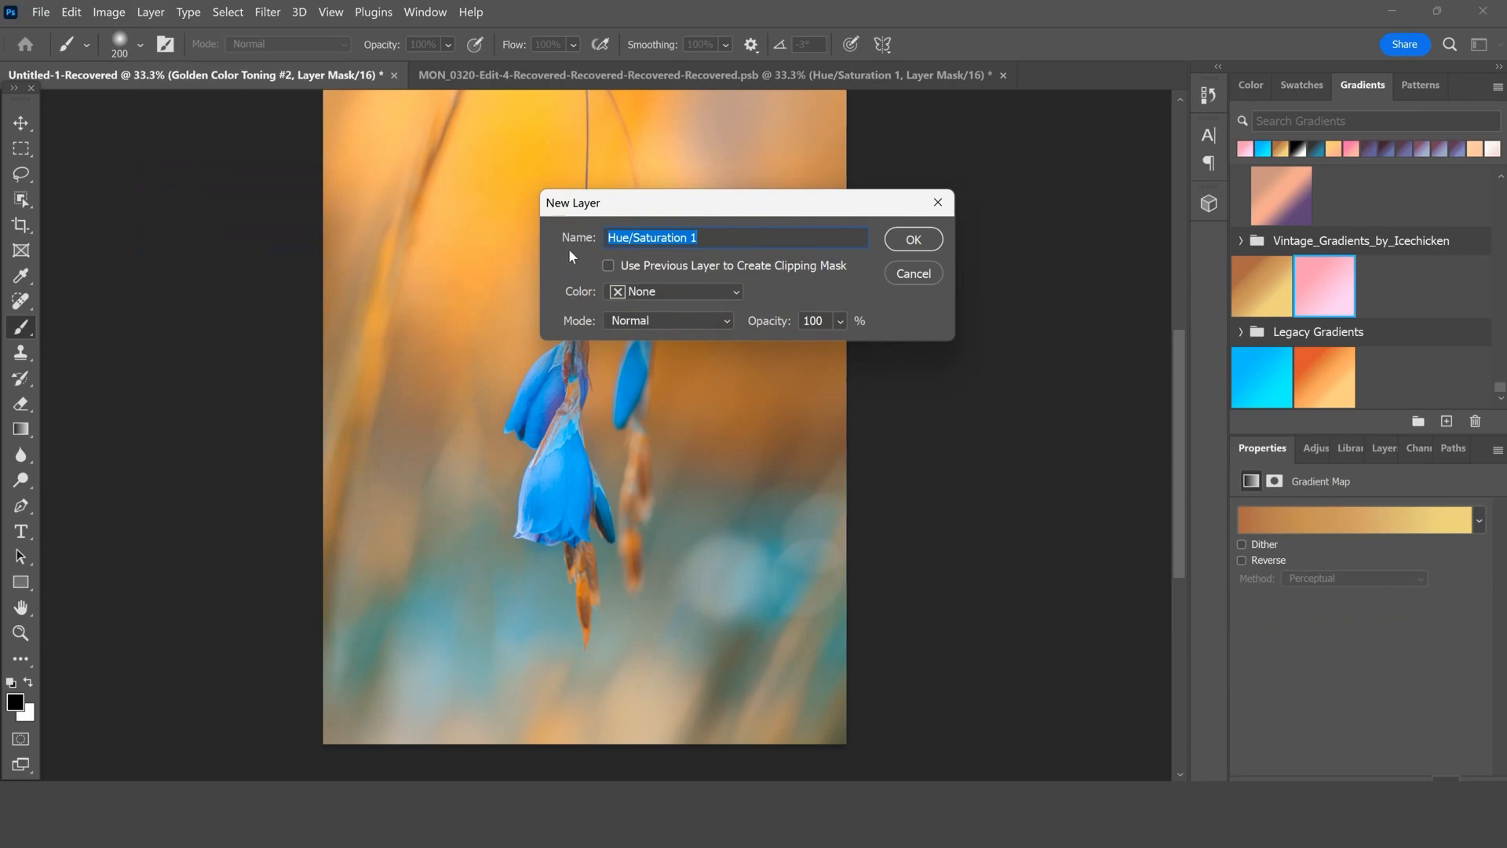
type("Flower Tone")
left_click(913, 240)
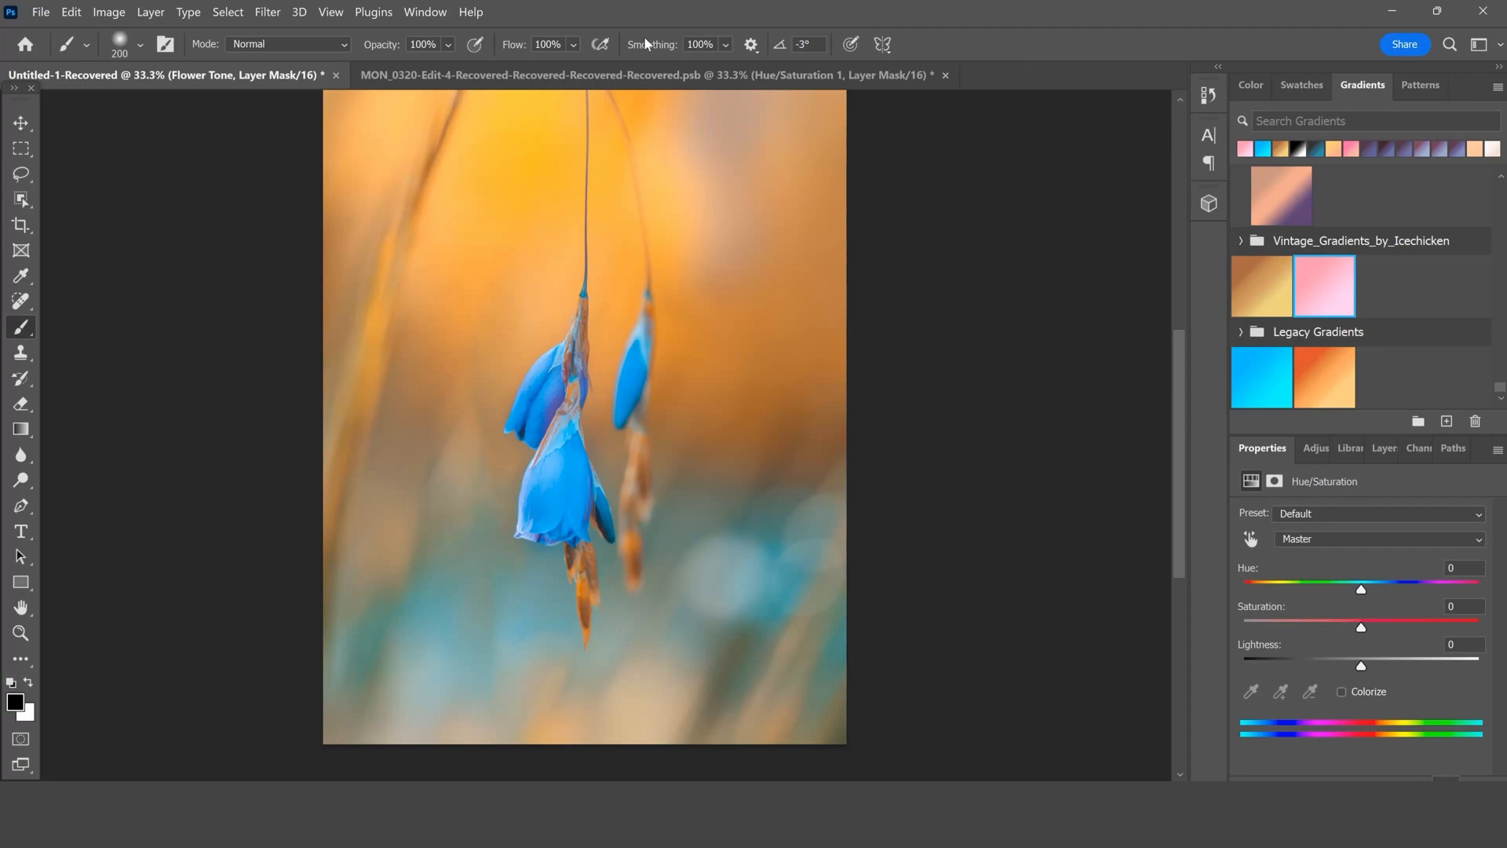
- Set the Cyans range of the Flower Tone adjustment to saturation 23 and lightness 17
left_click(1310, 539)
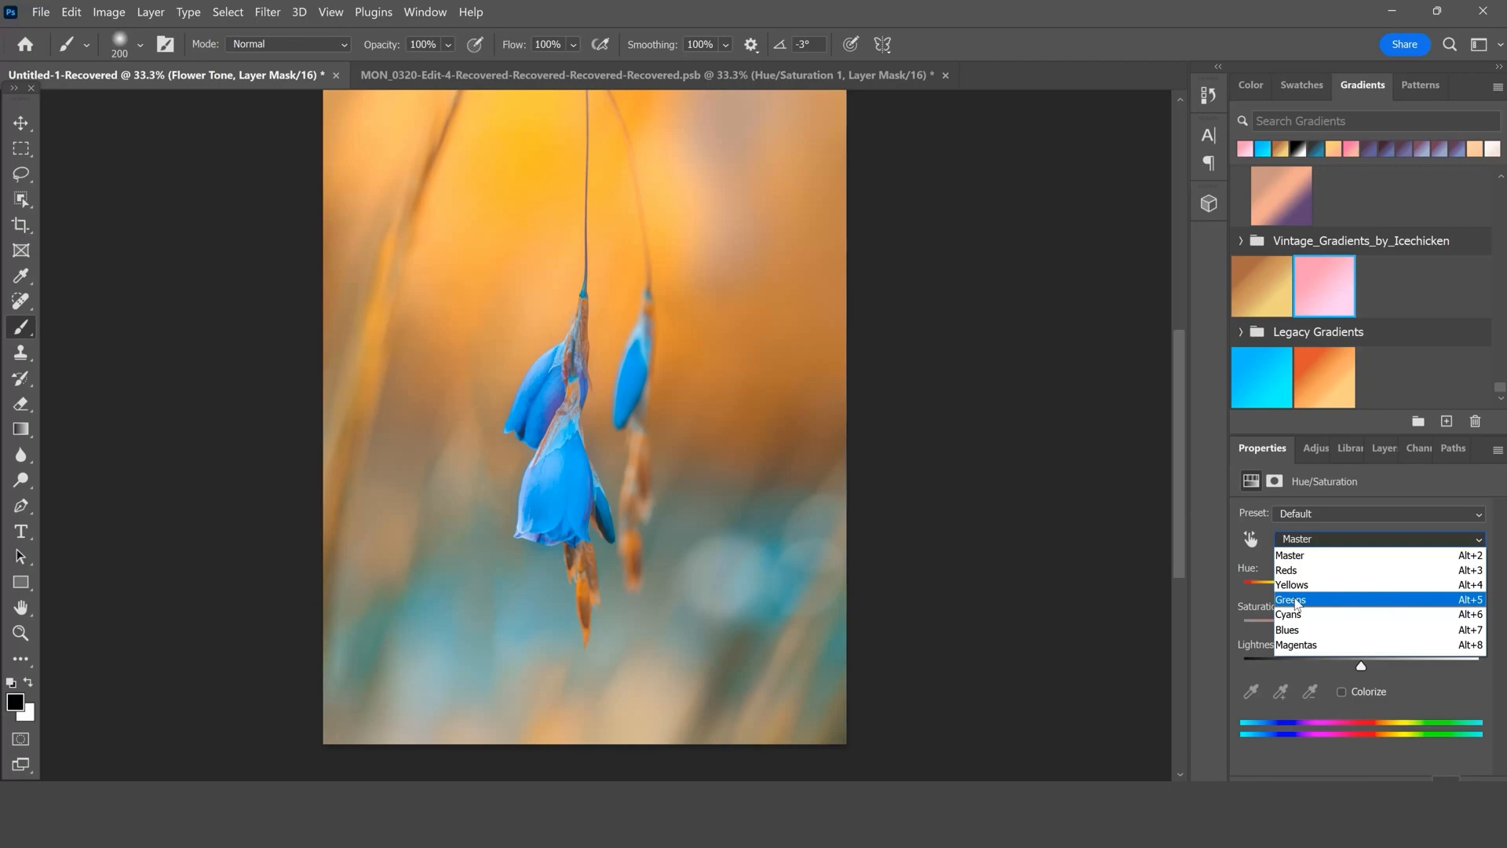
left_click(1241, 553)
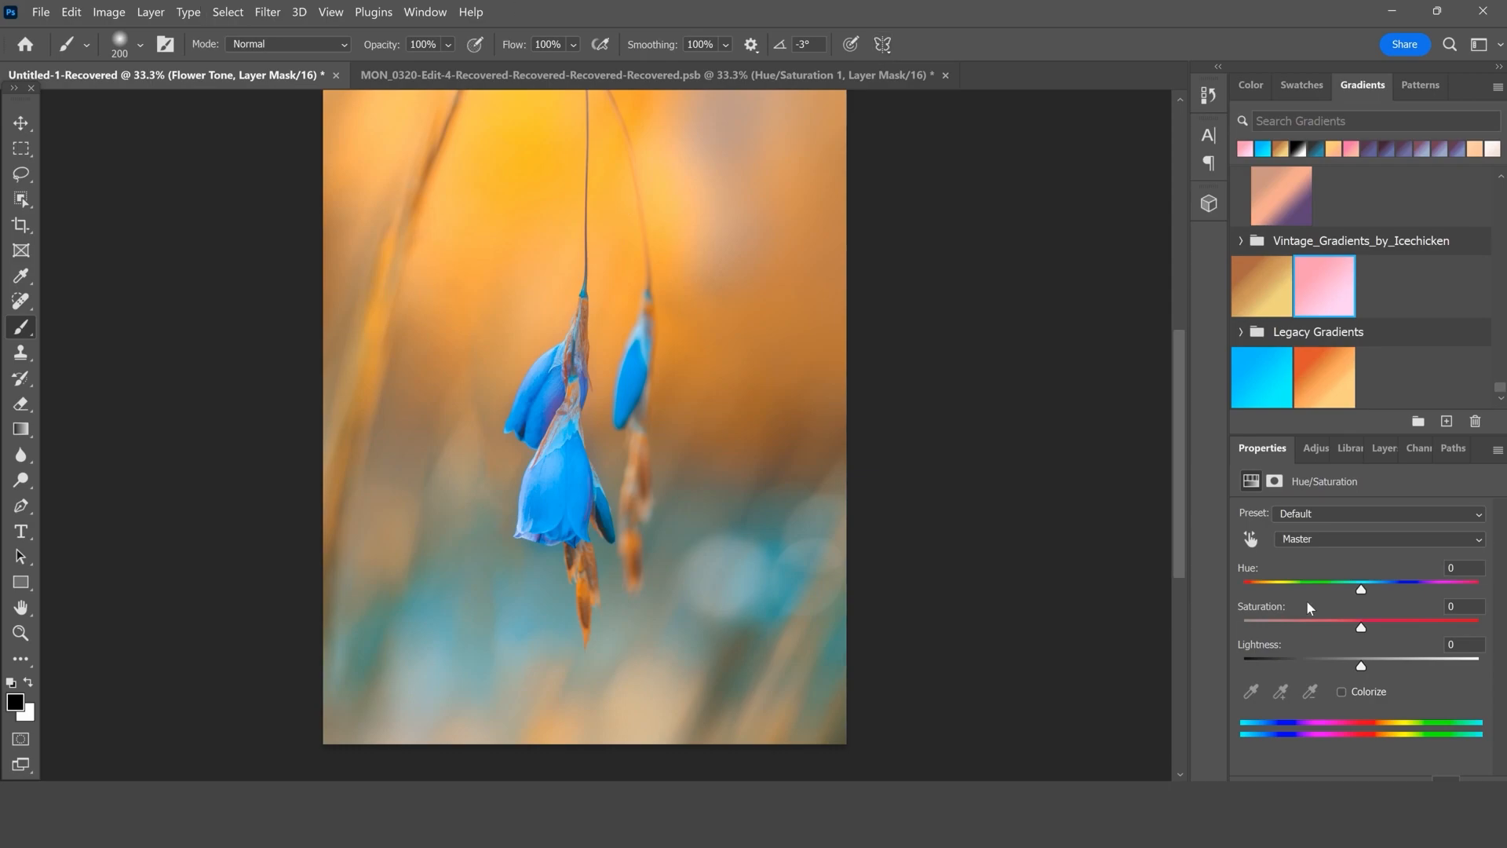
left_click(1301, 538)
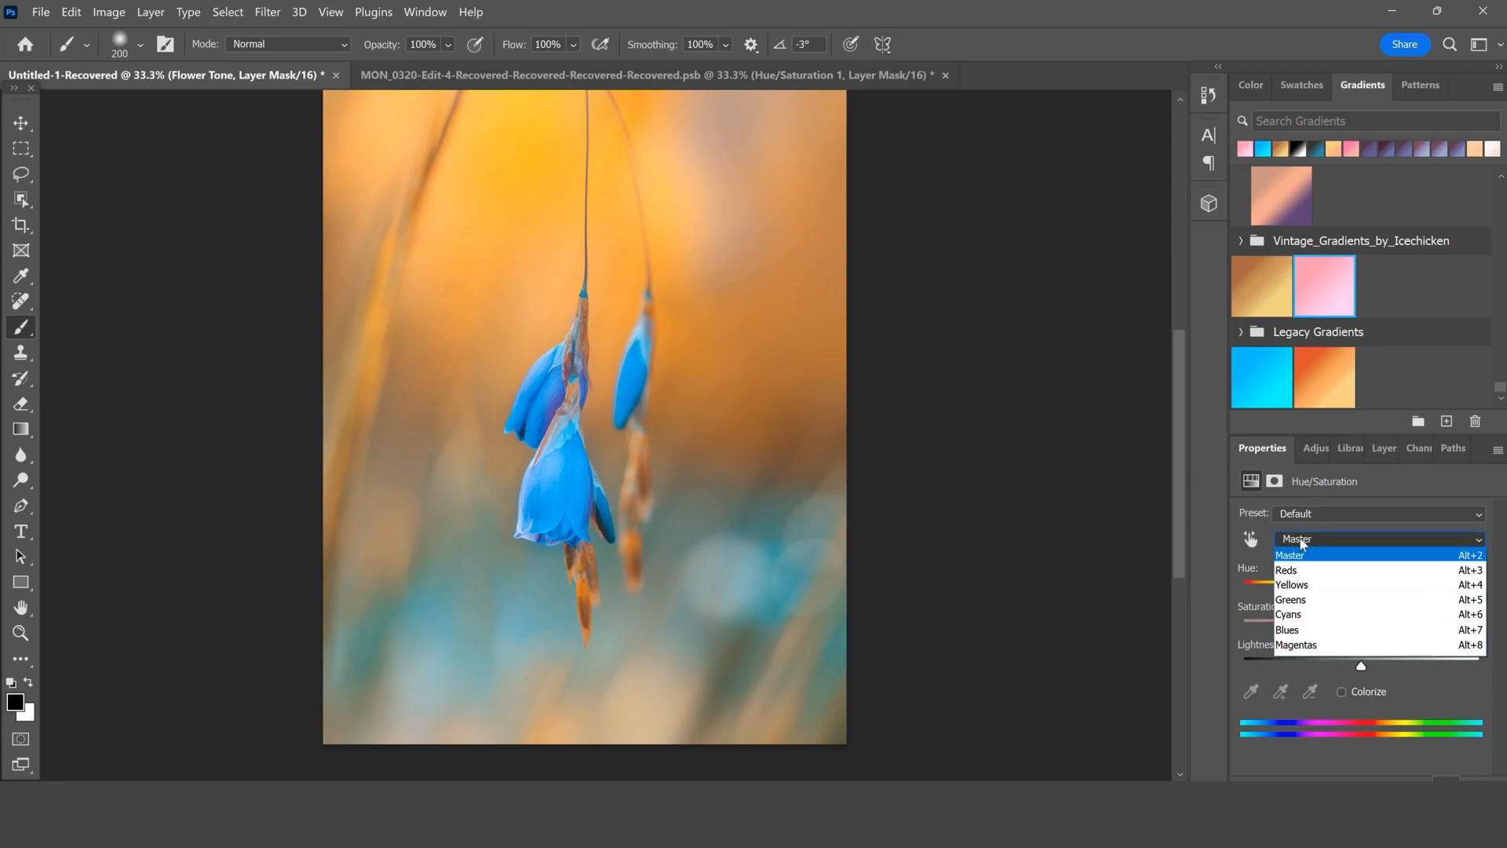
left_click(1300, 621)
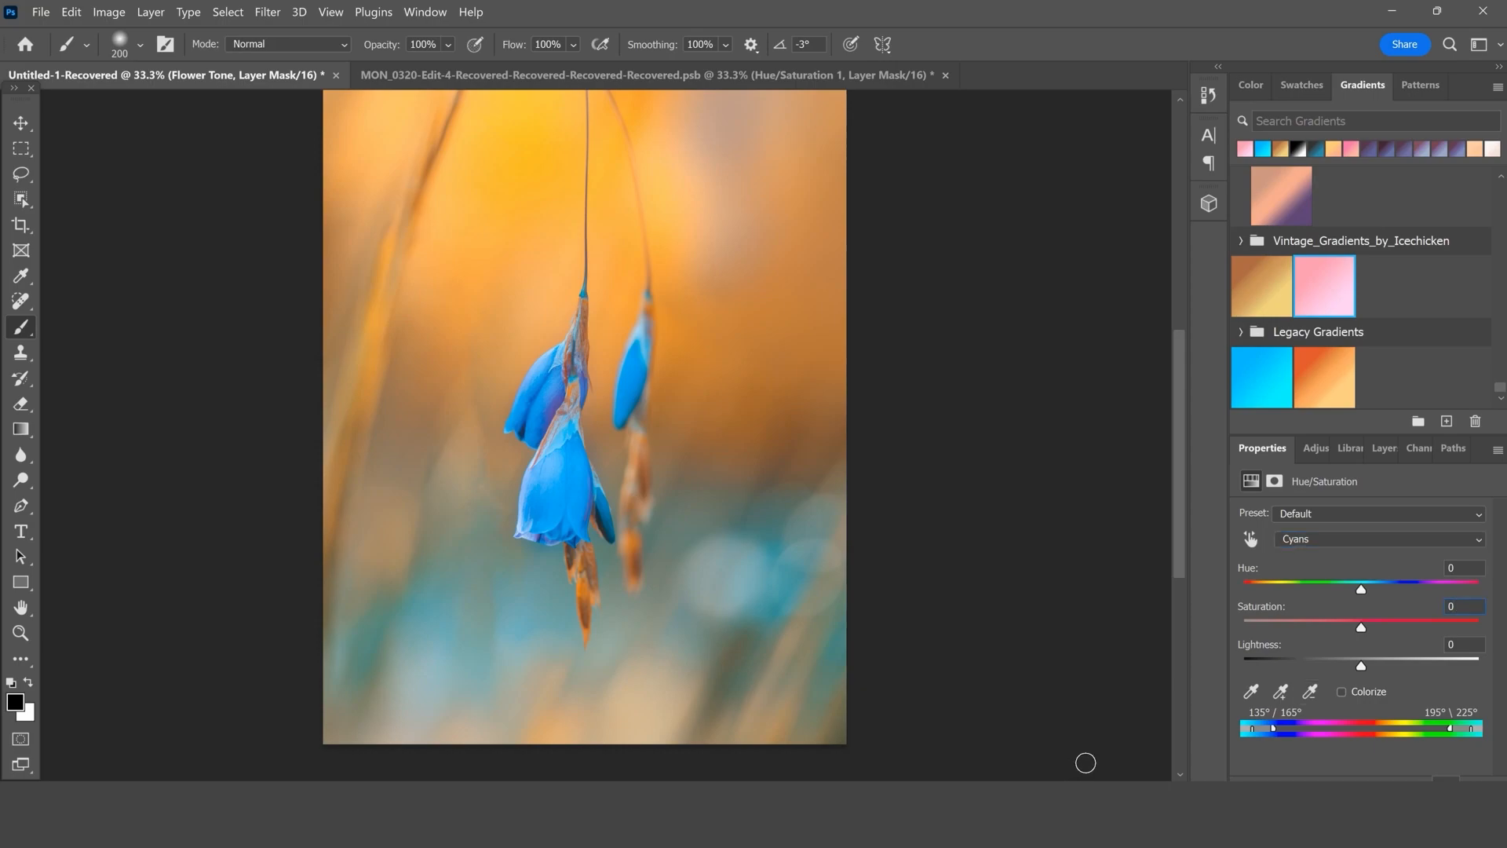
type("23")
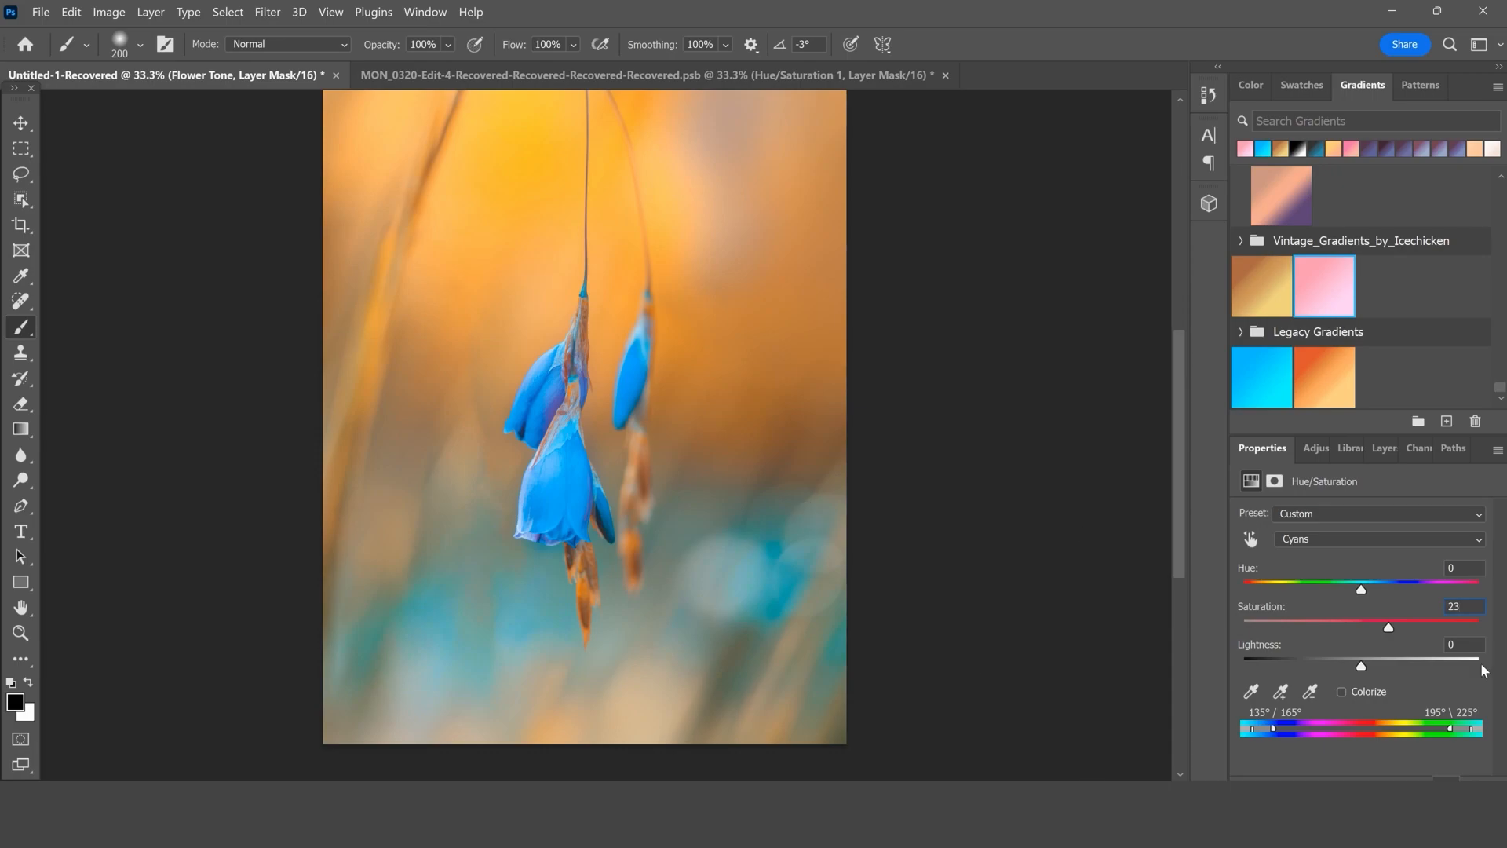
left_click(1460, 644)
type("17")
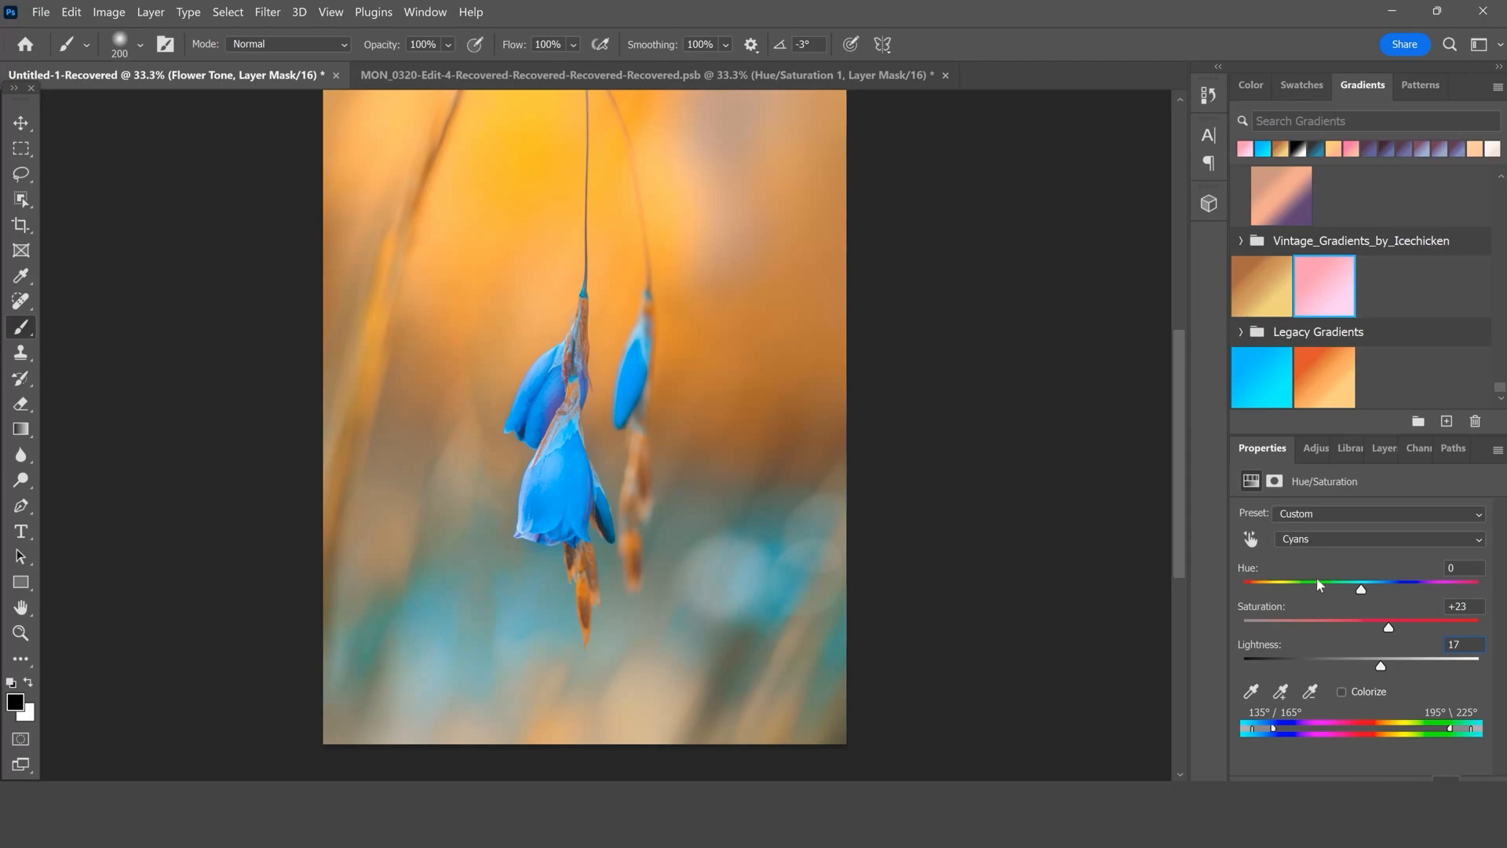
- Set the saturation of the Blues range to 28 in the Flower Tone adjustment
left_click(1289, 538)
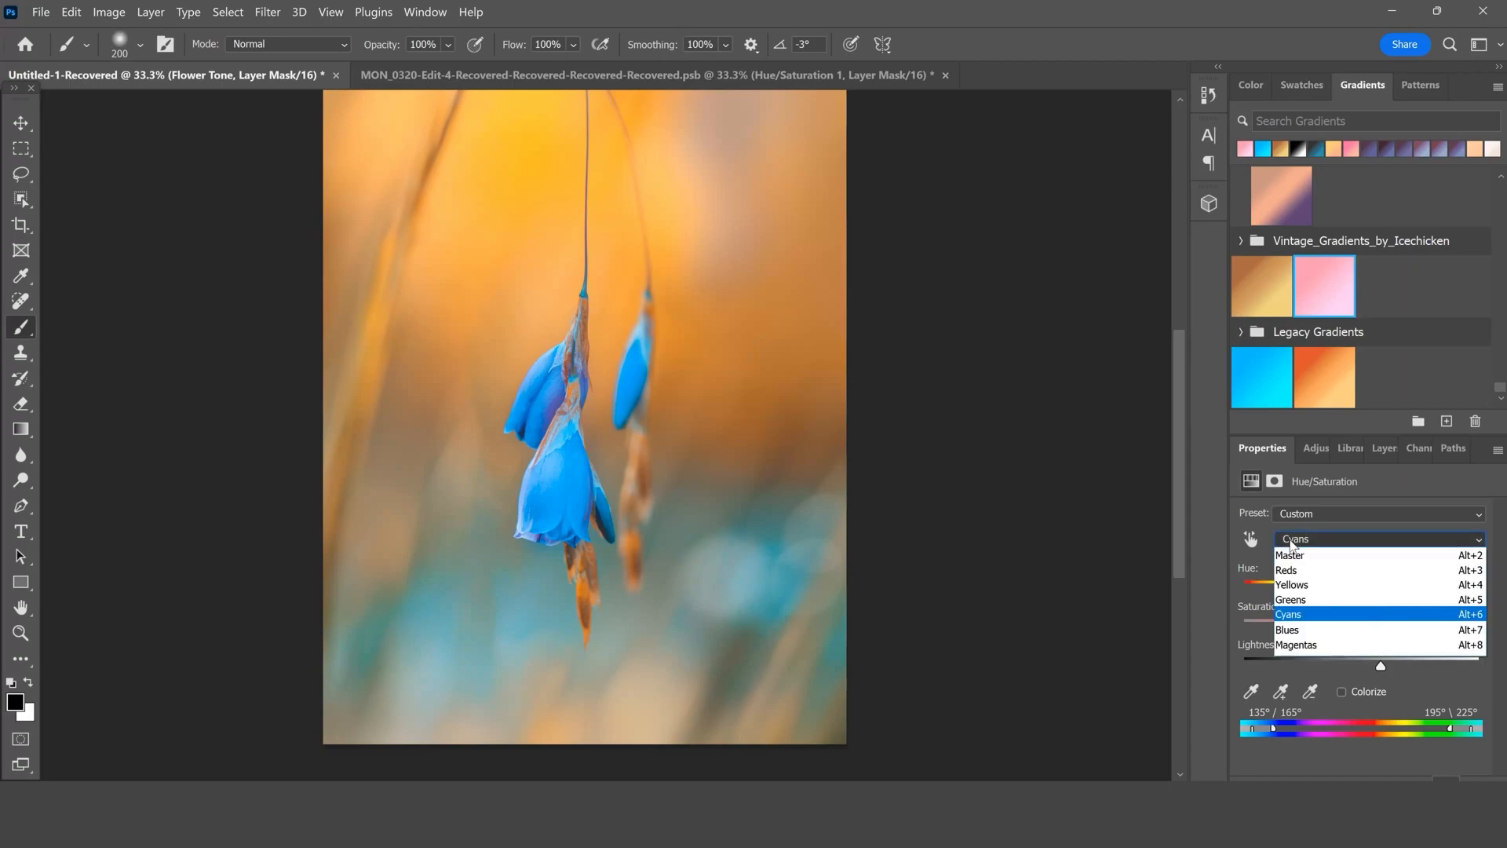
left_click(1295, 630)
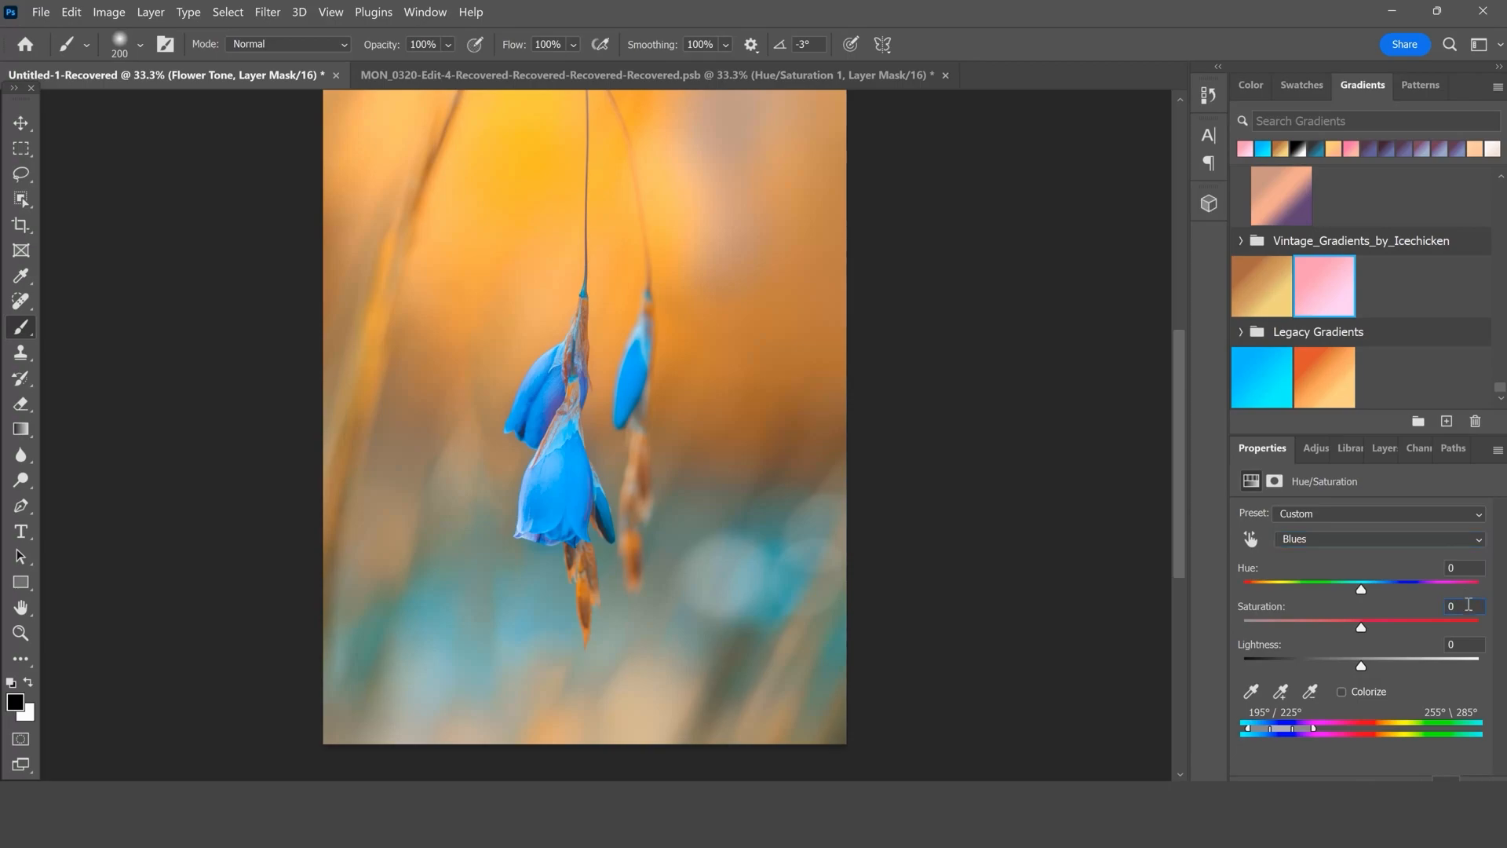
type("28")
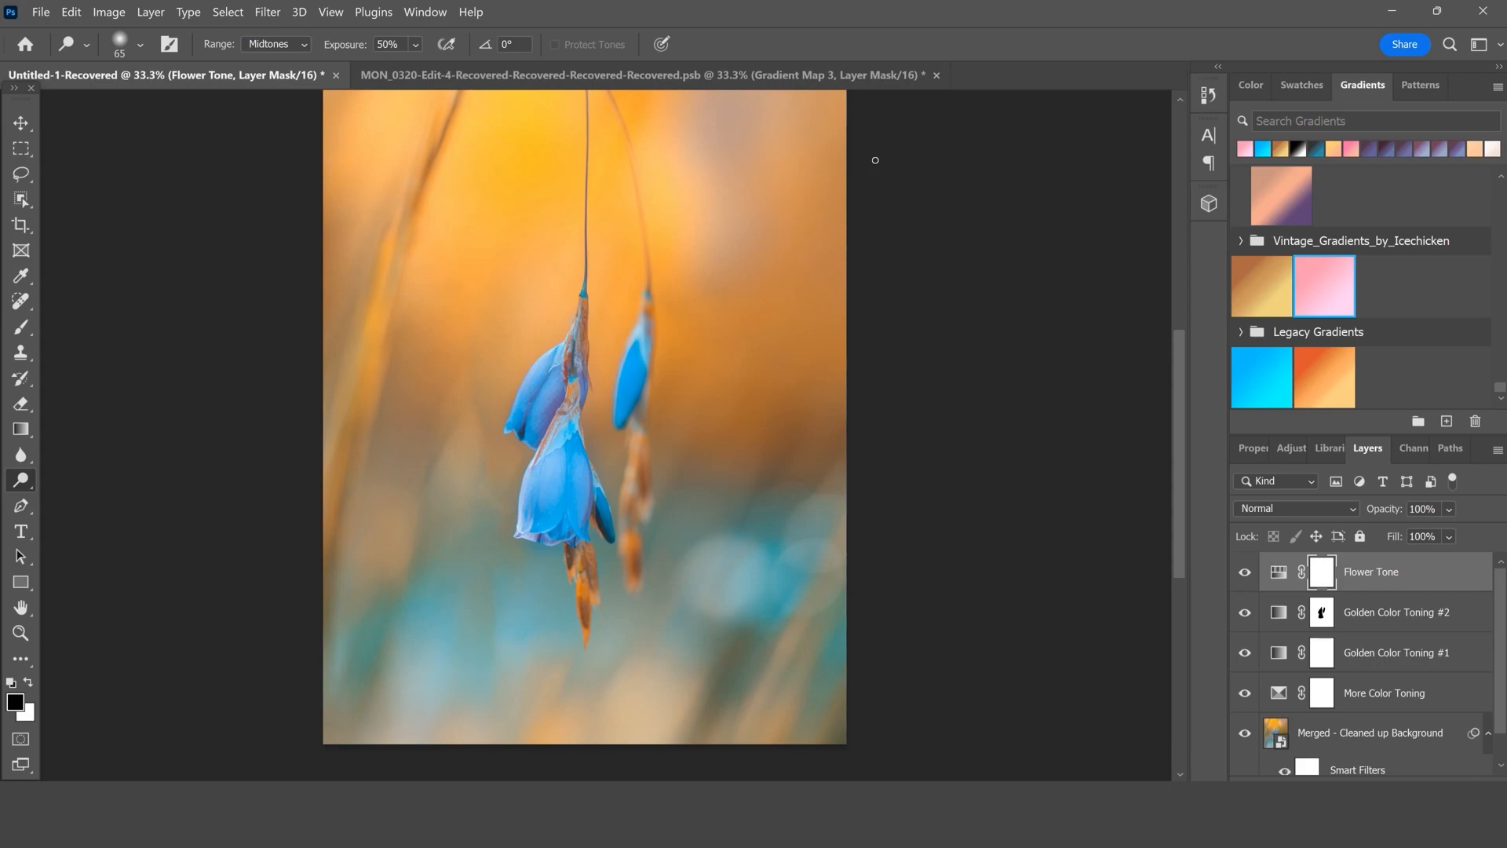
- Create a Gradient Map adjustment layer named "Flower Tone #2" above the Flower Tone layer
left_click(151, 13)
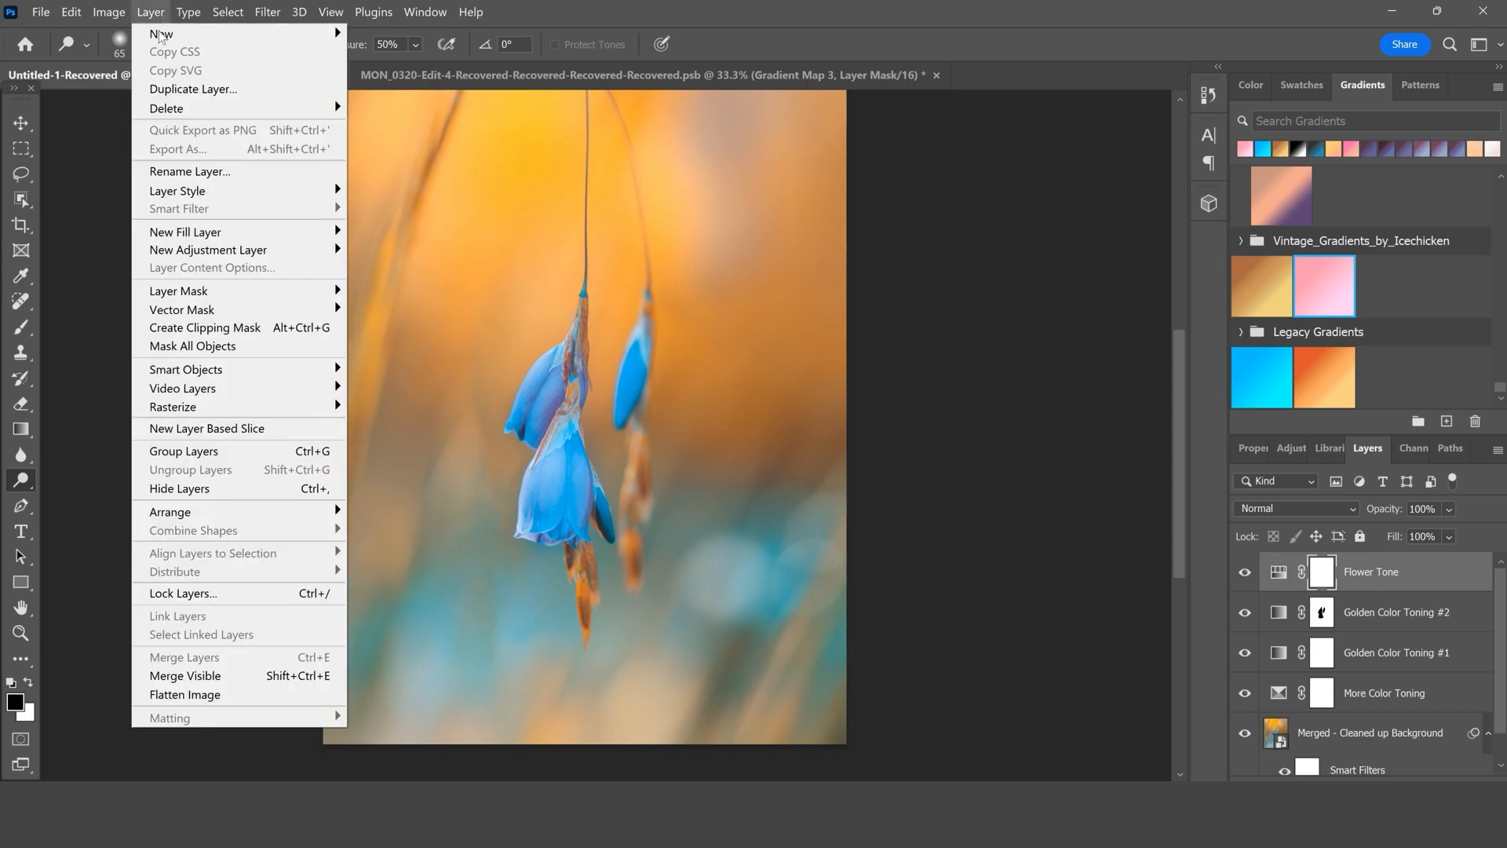
mouse_move(313, 253)
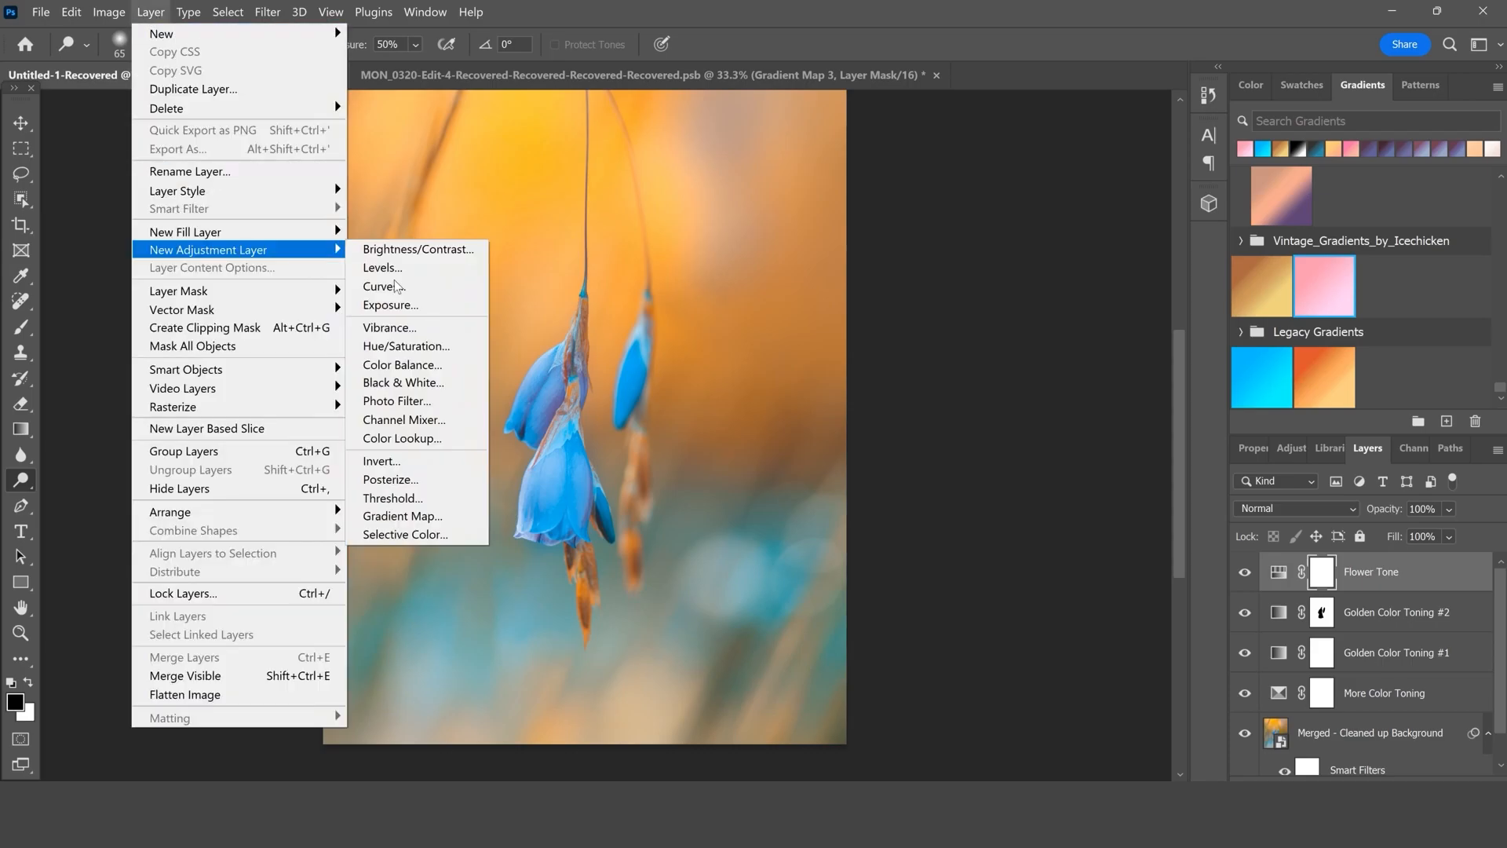
left_click(469, 518)
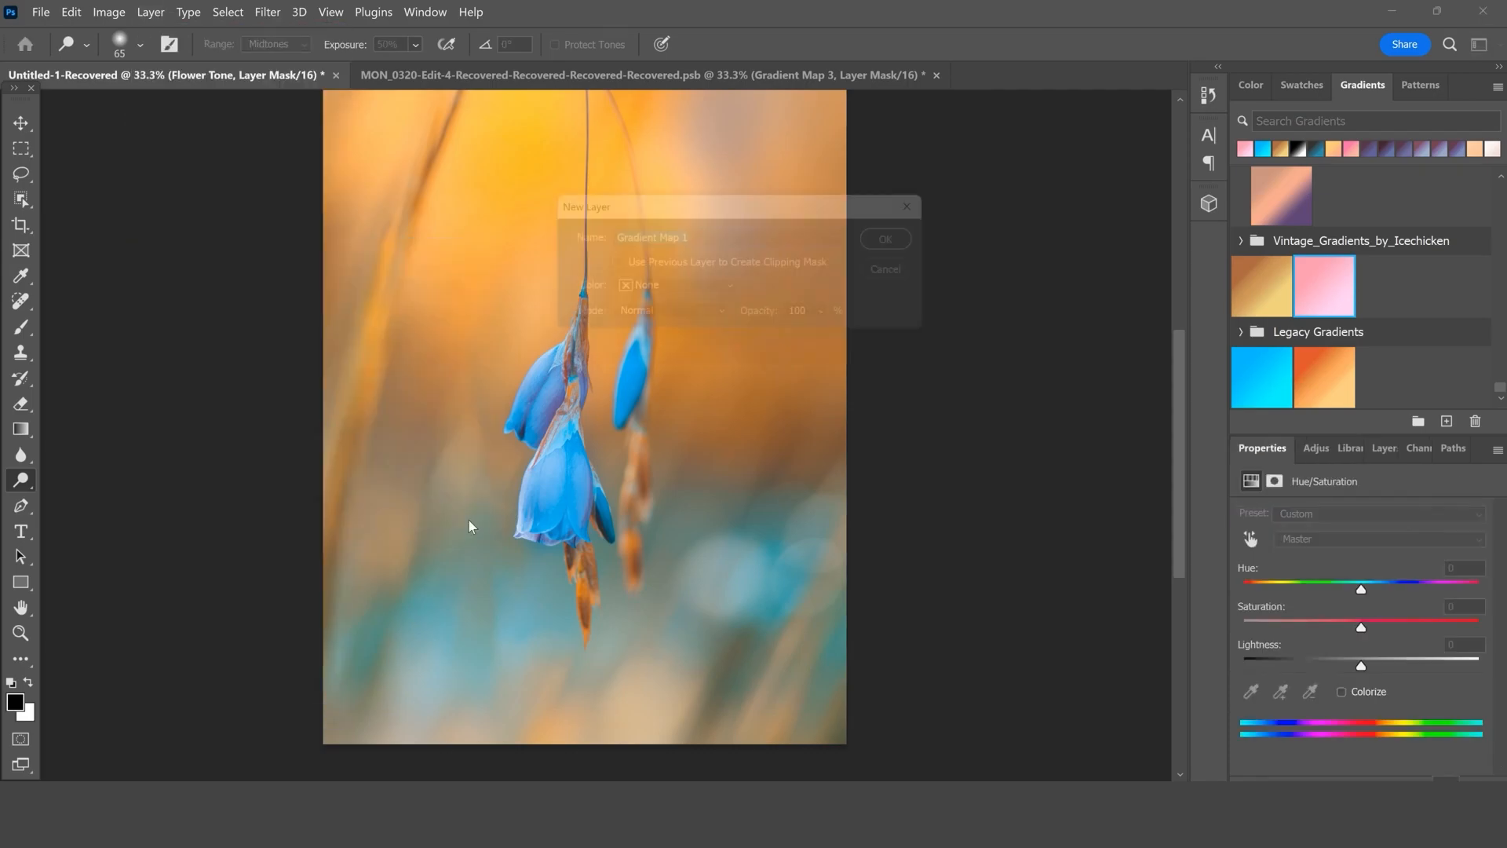
type("F")
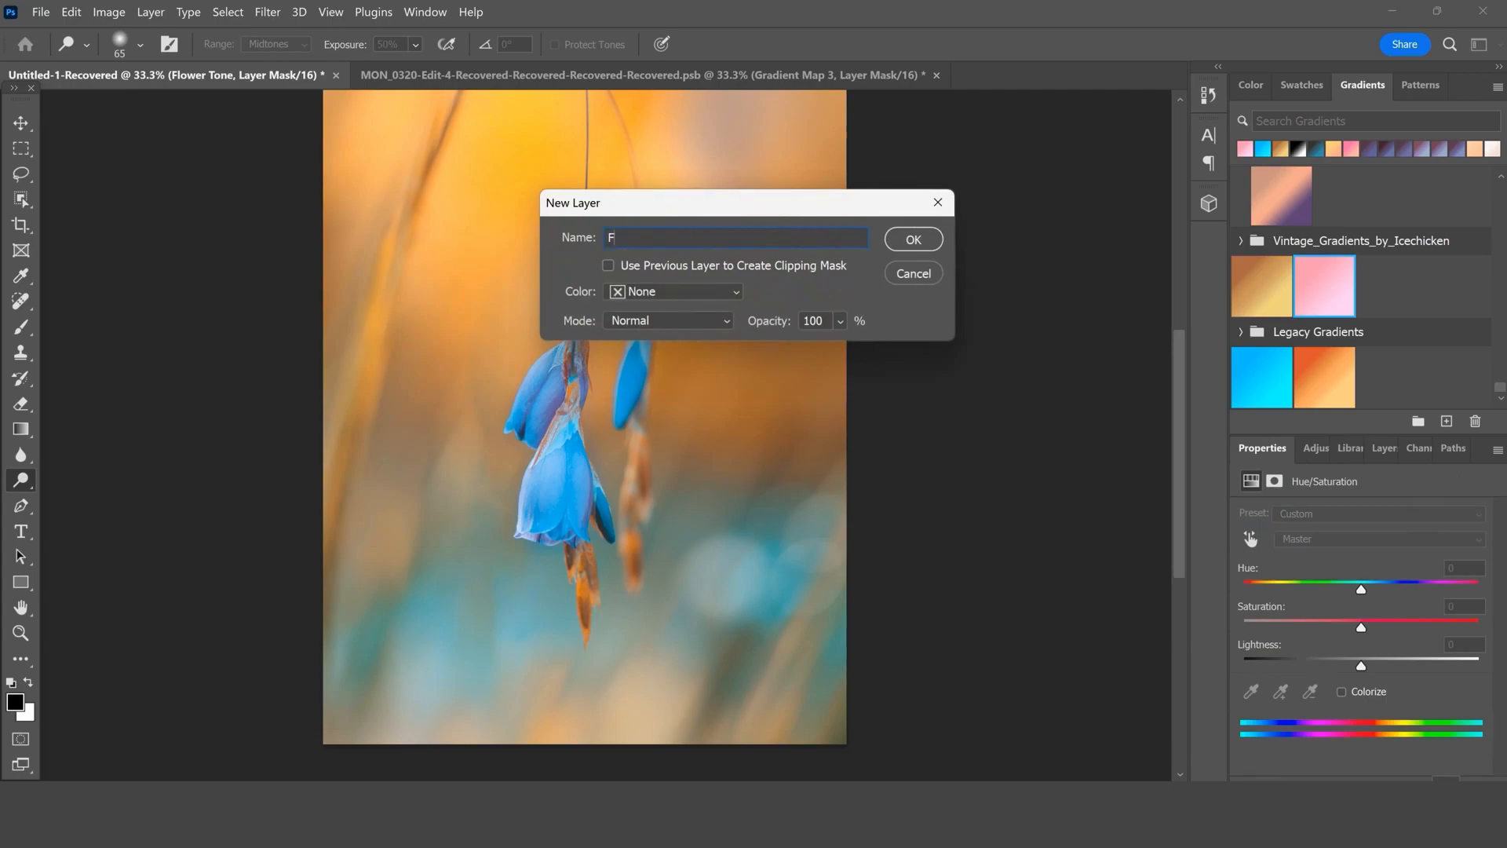
type("lower Tone #2")
left_click(914, 240)
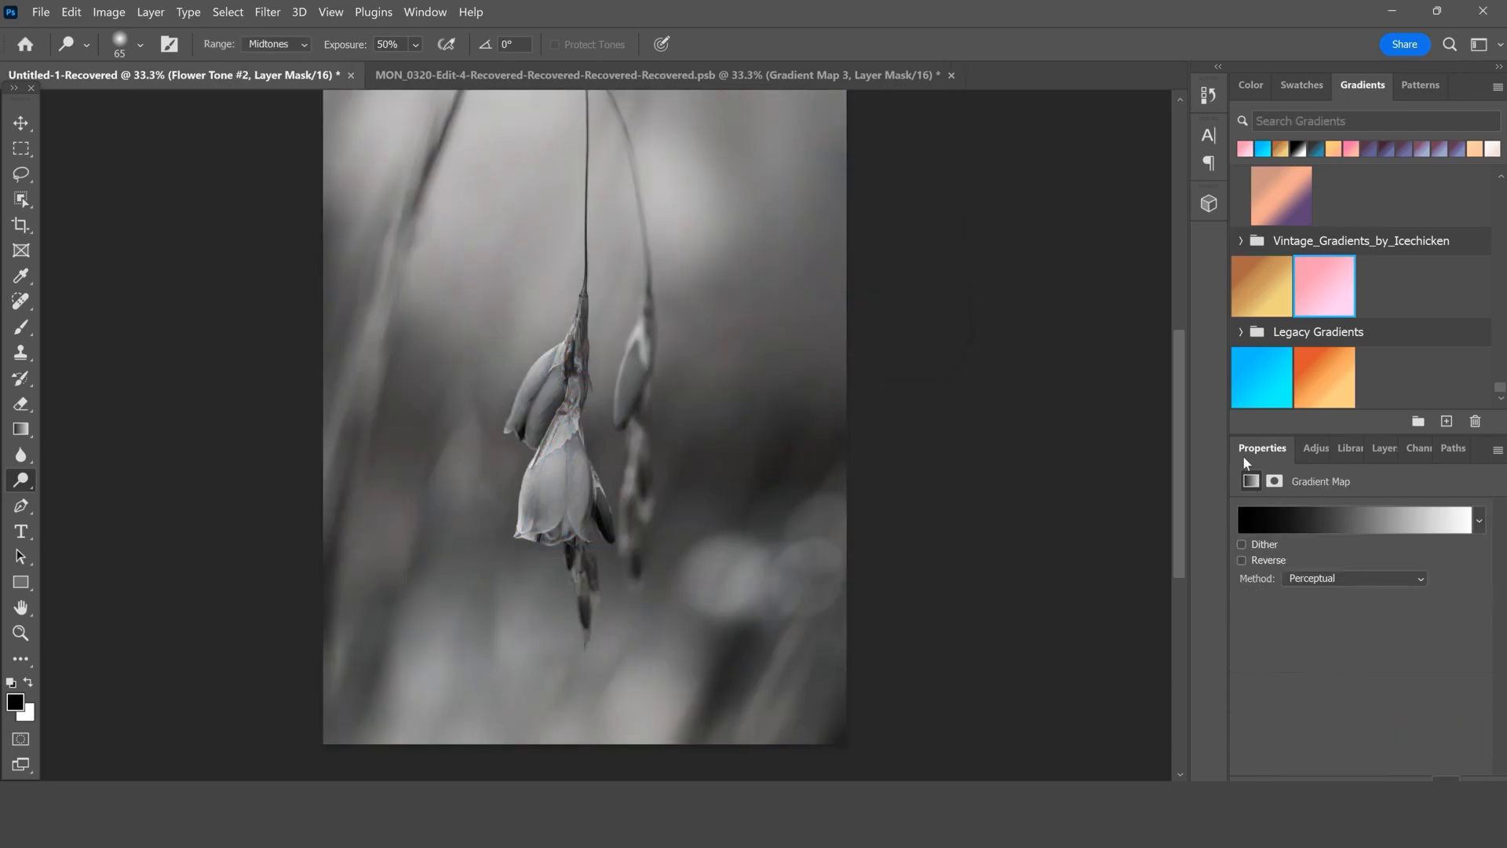
- Apply the blue-to-cyan gradient preset listed under Legacy Gradients to the Flower Tone #2 gradient map
left_click(1481, 526)
scroll(1413, 620, "down", 2)
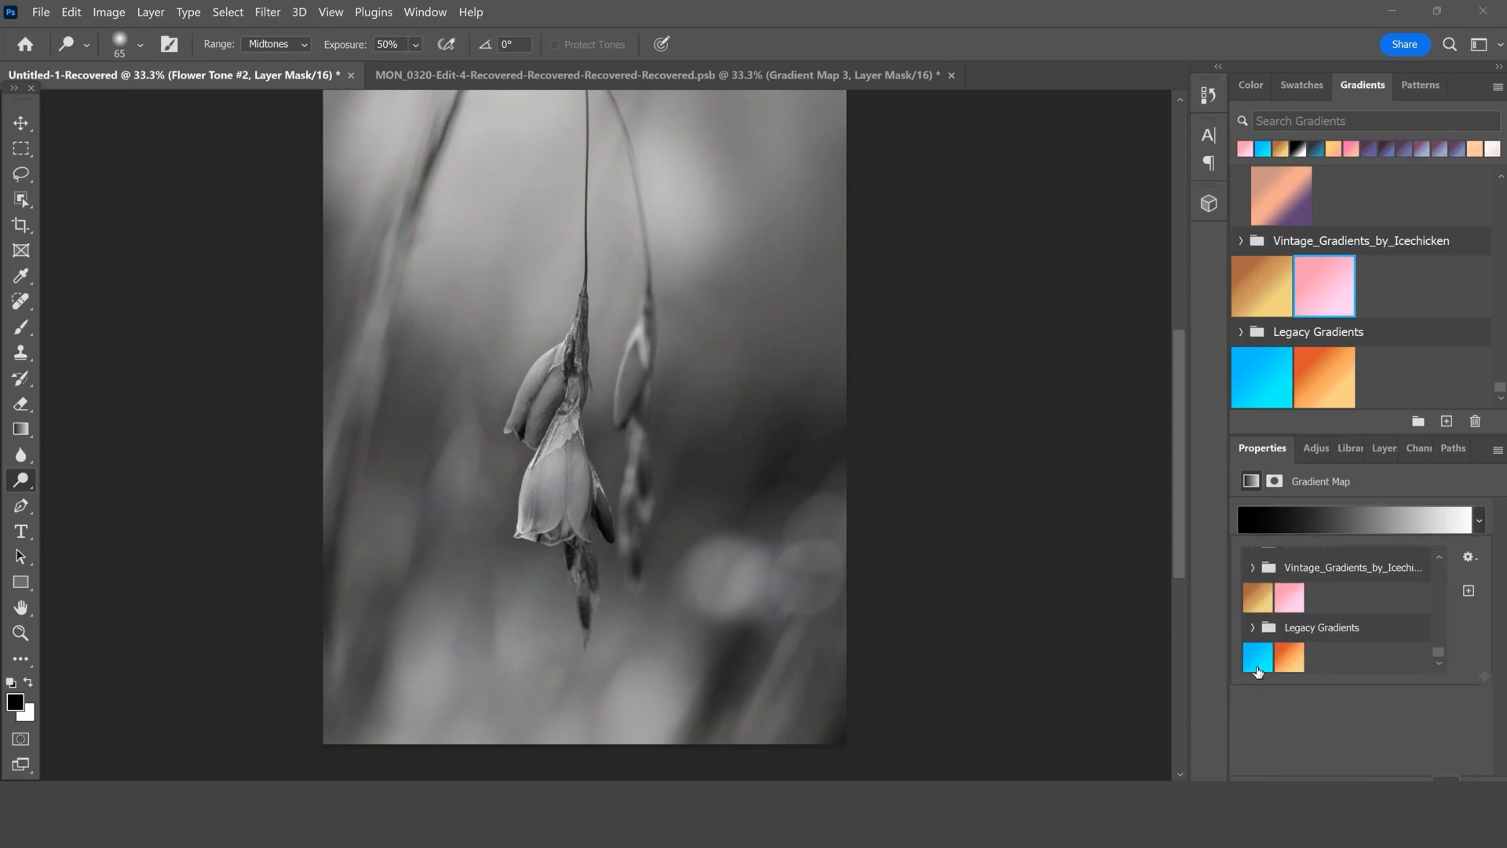
left_click(1259, 659)
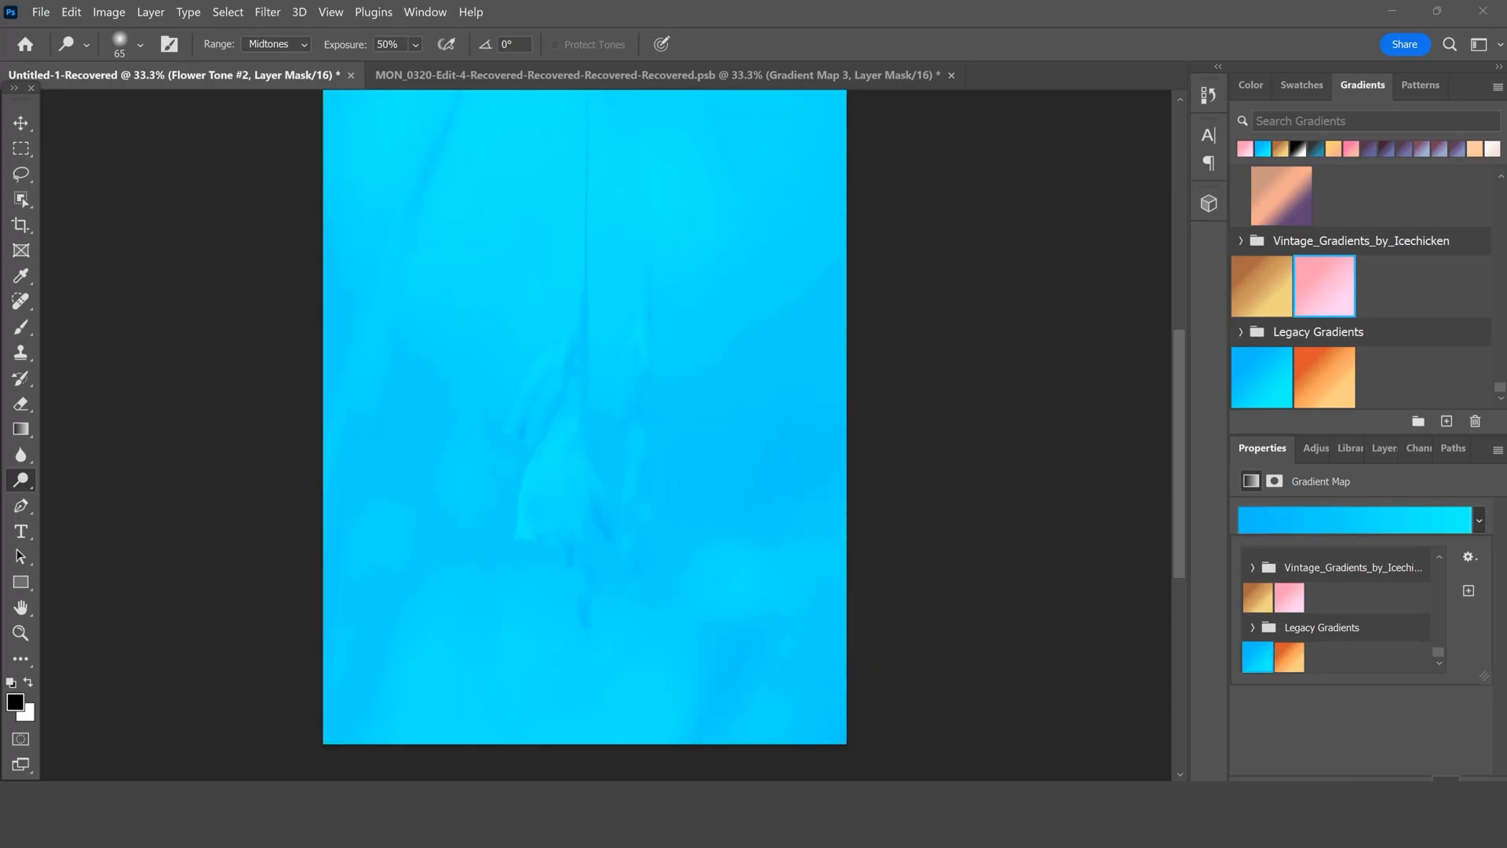
left_click(1355, 745)
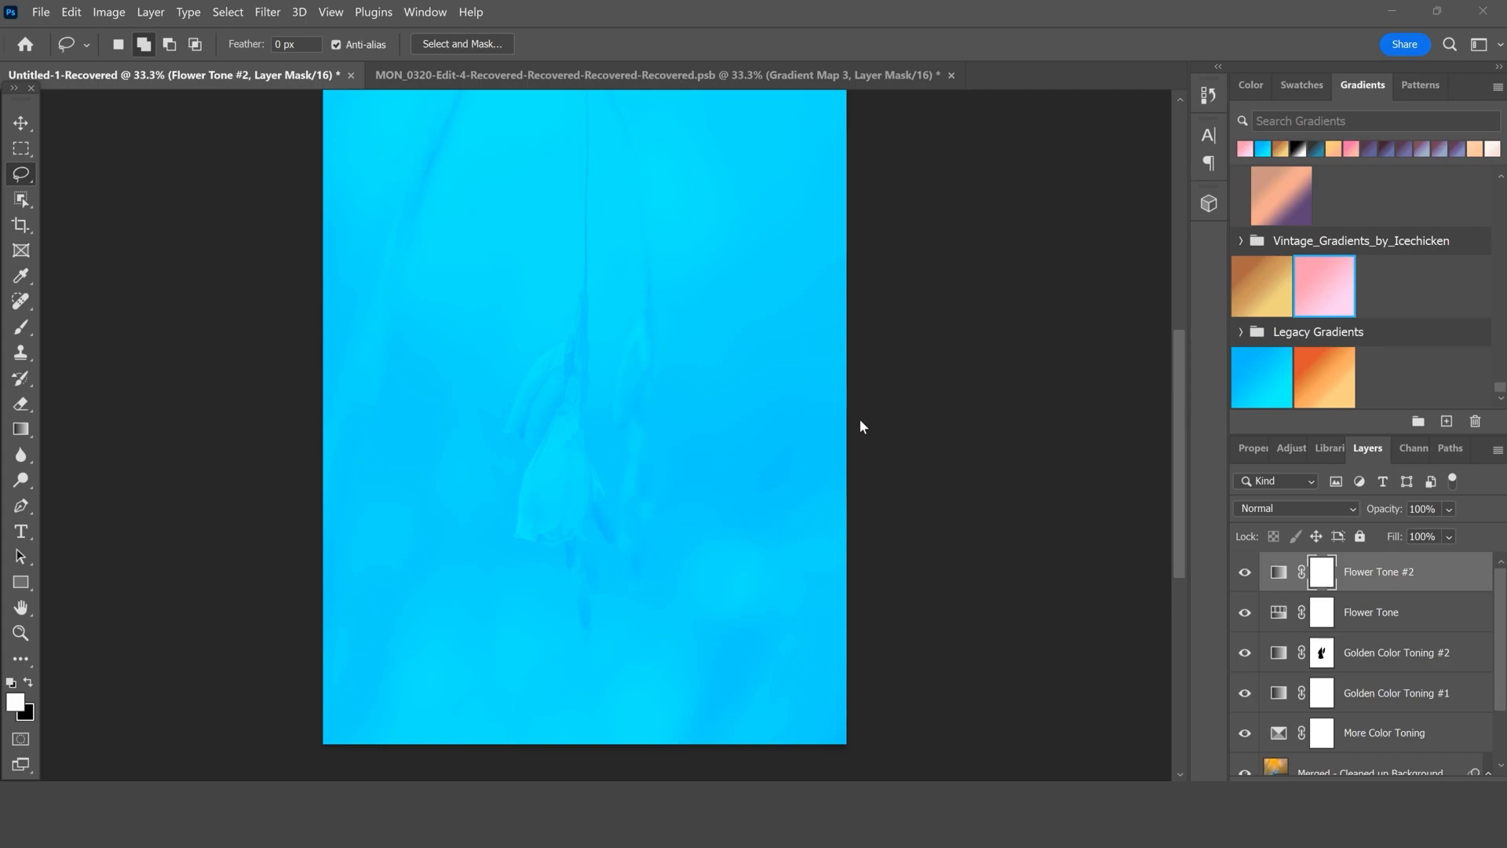
- Load the saved "flowers" channel as a new, inverted selection
left_click(230, 12)
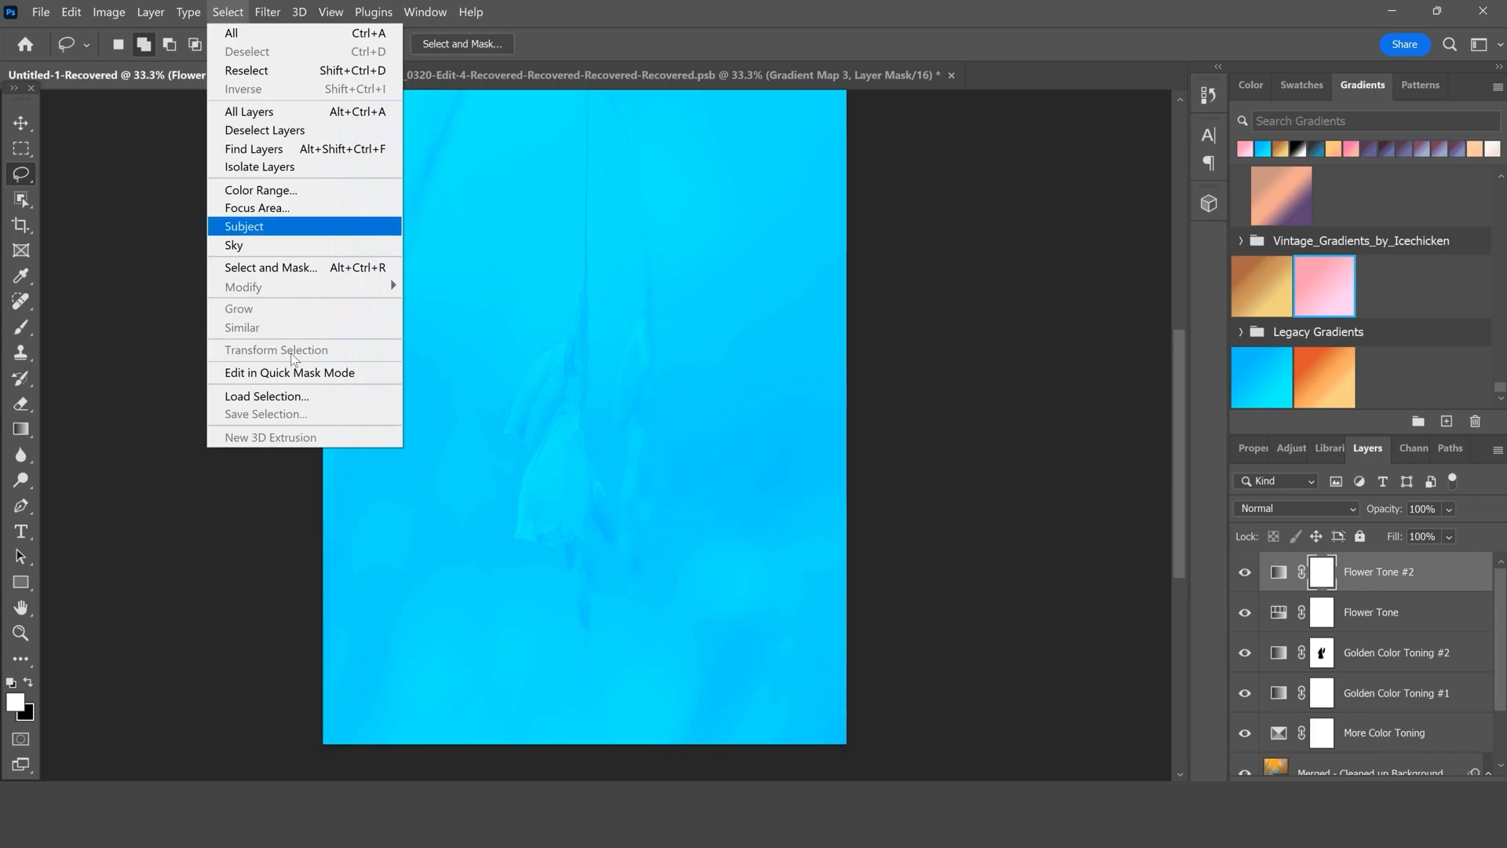
left_click(278, 398)
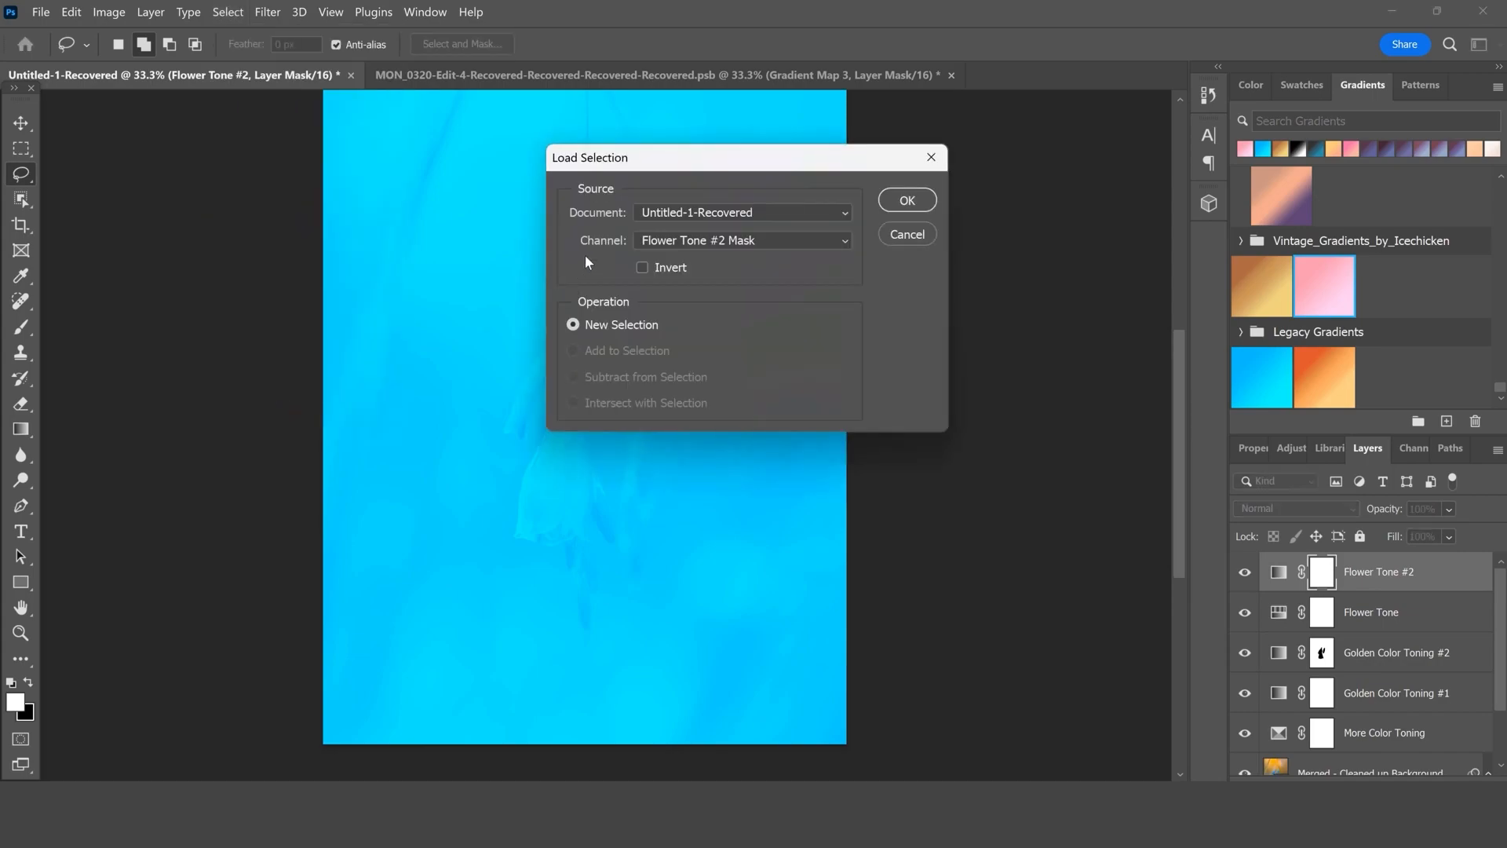
left_click(686, 242)
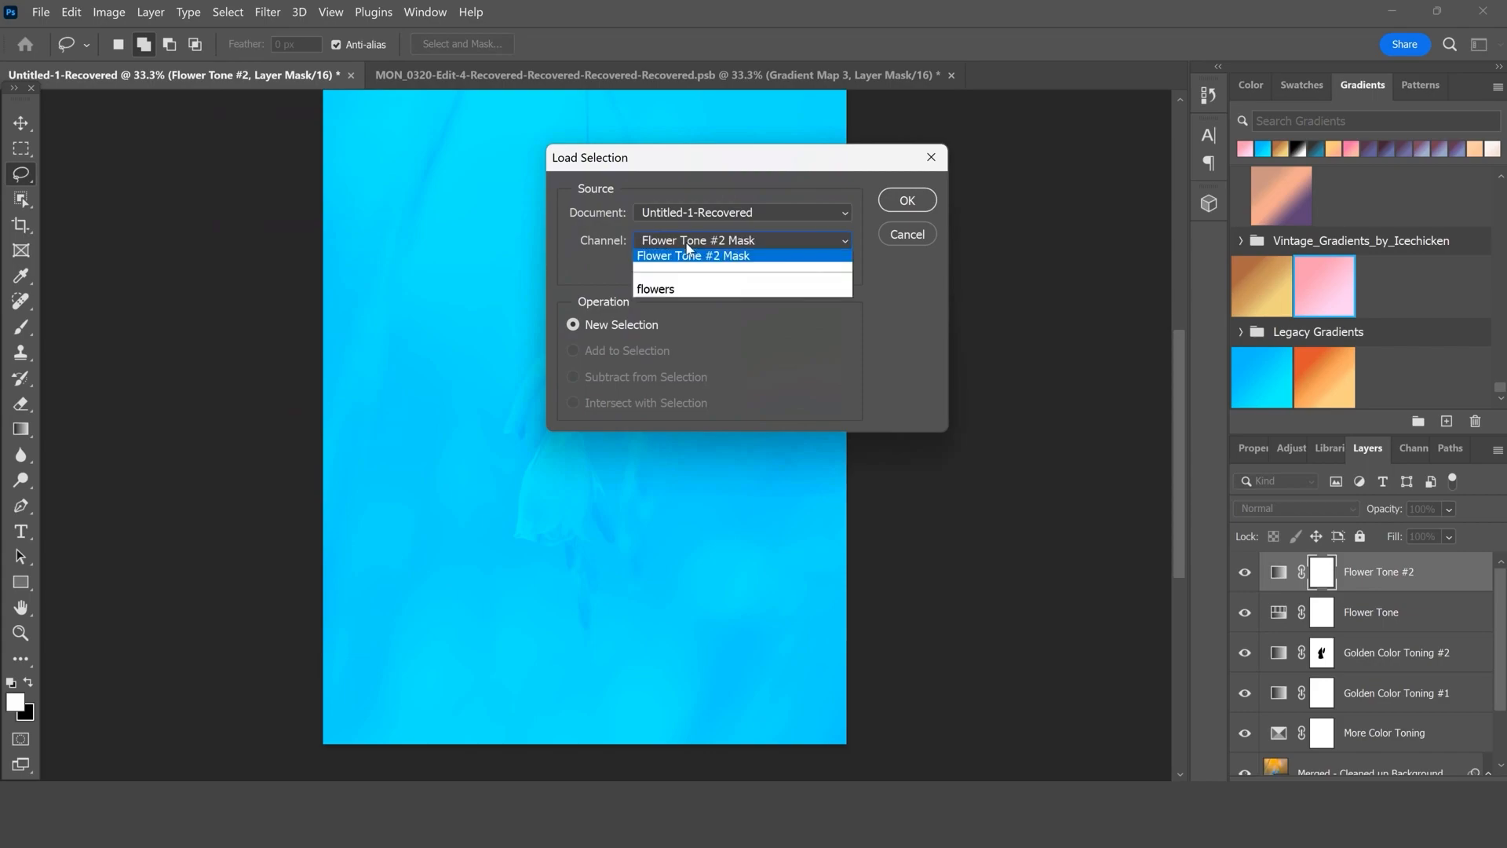
left_click(660, 294)
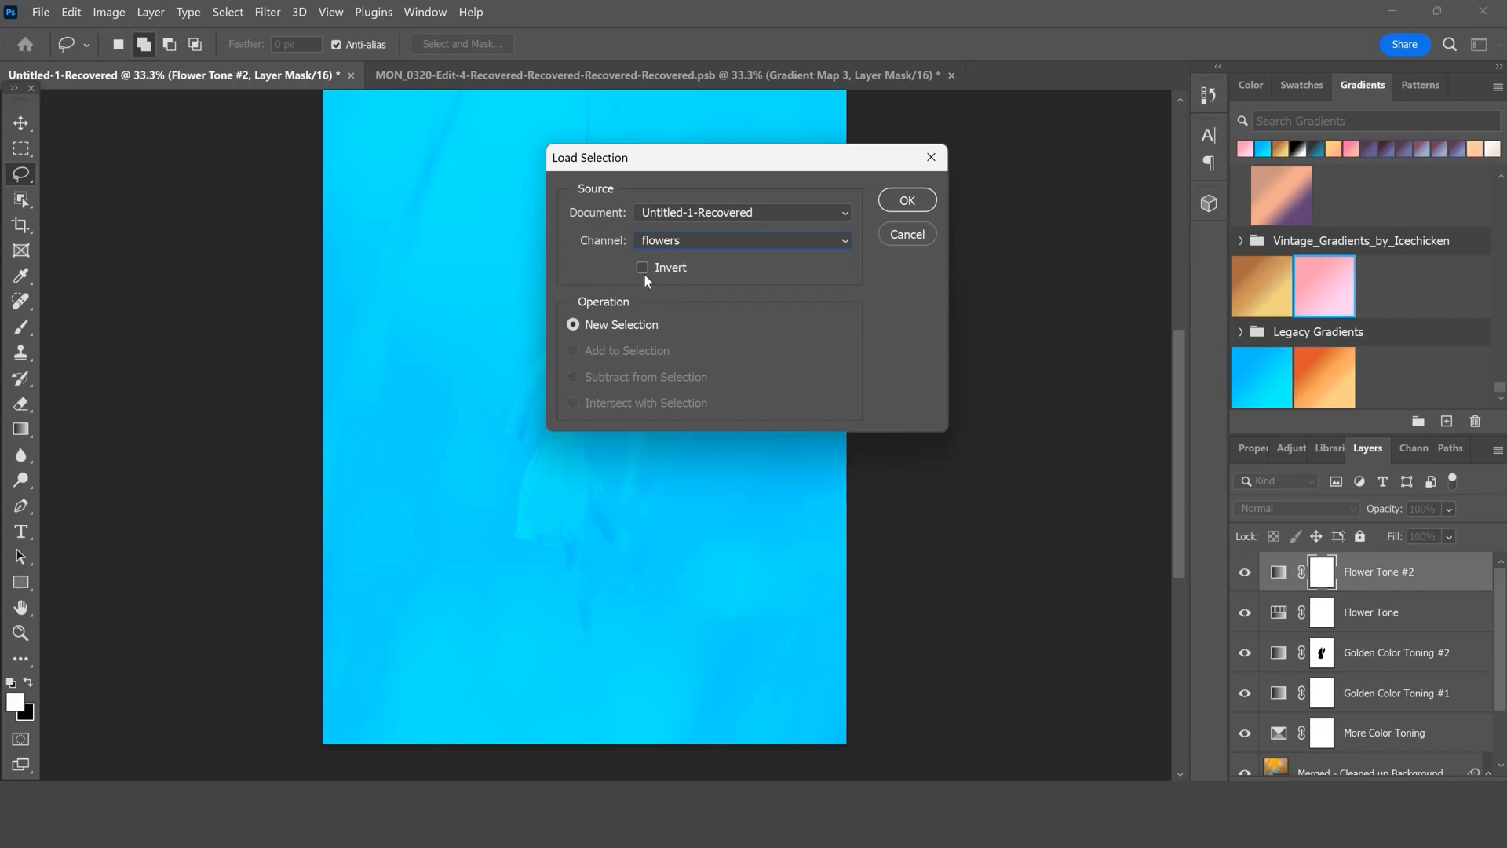
left_click(643, 268)
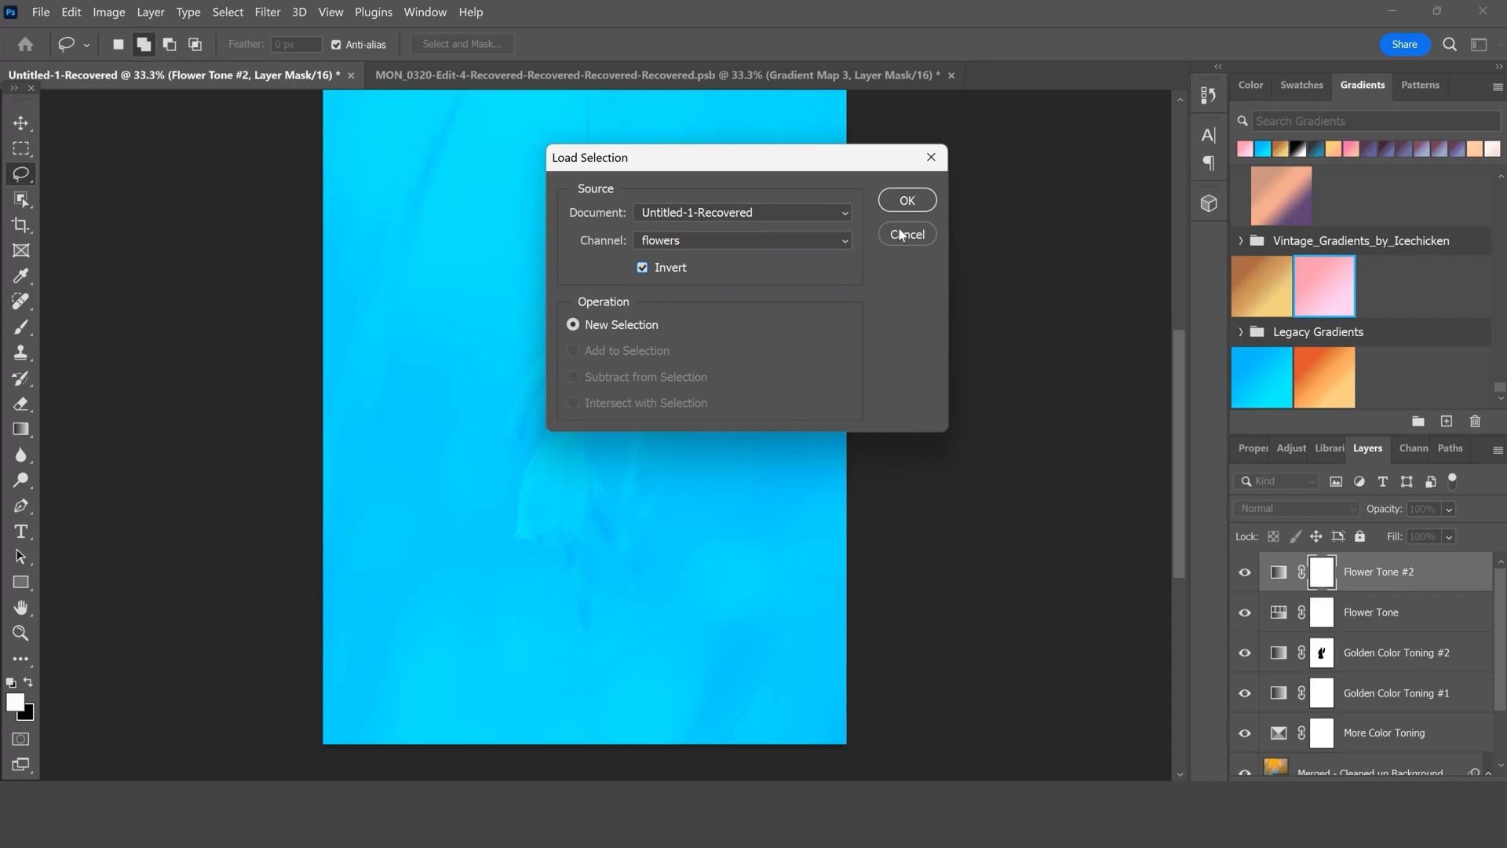
left_click(906, 201)
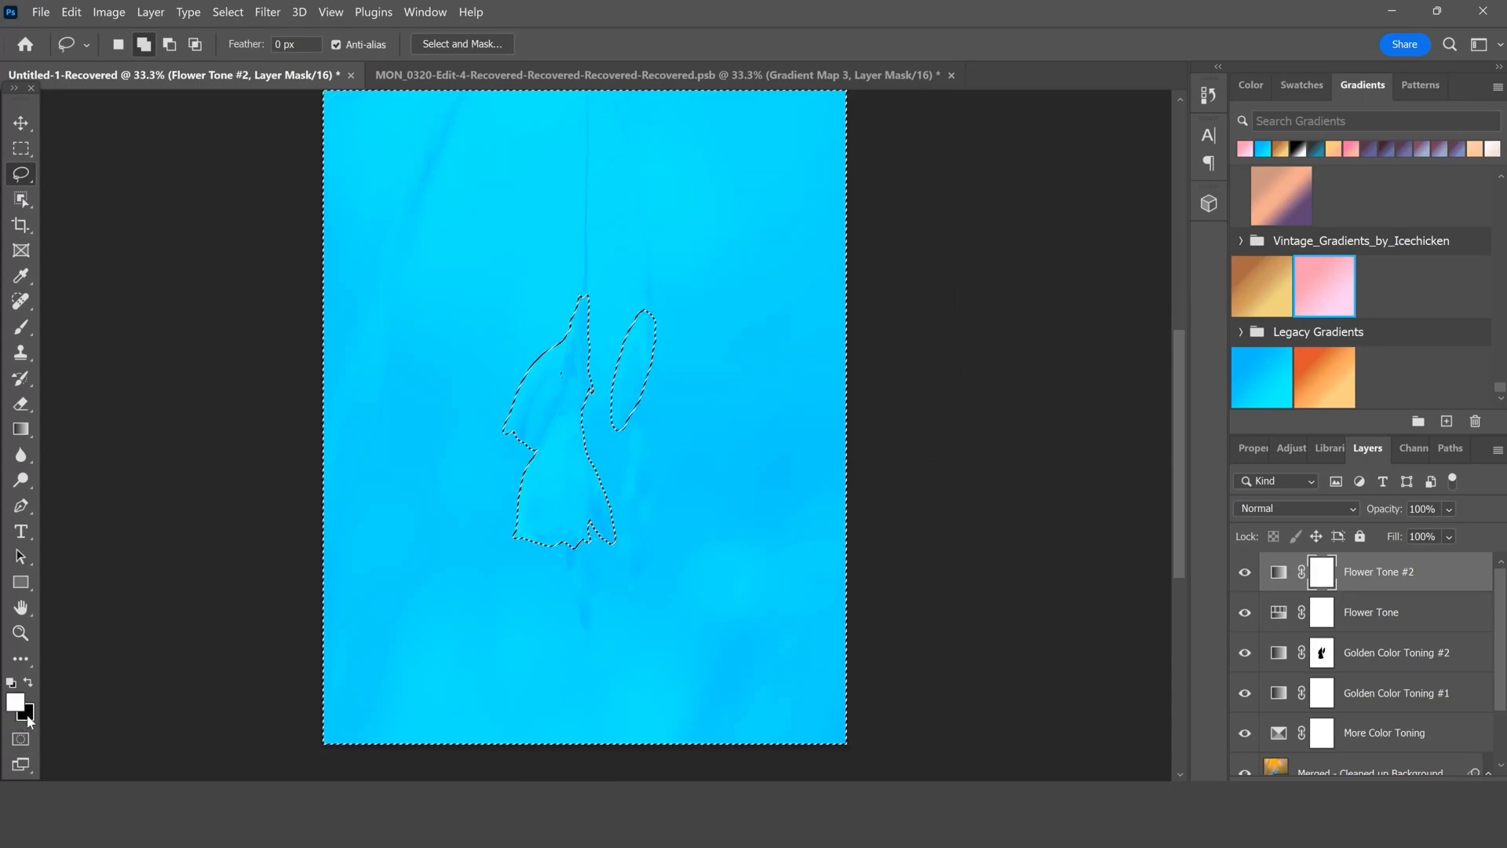
- Fill the selected area around the flowers with black on the Flower Tone #2 layer mask and deselect
key("ctrl+BackSpace")
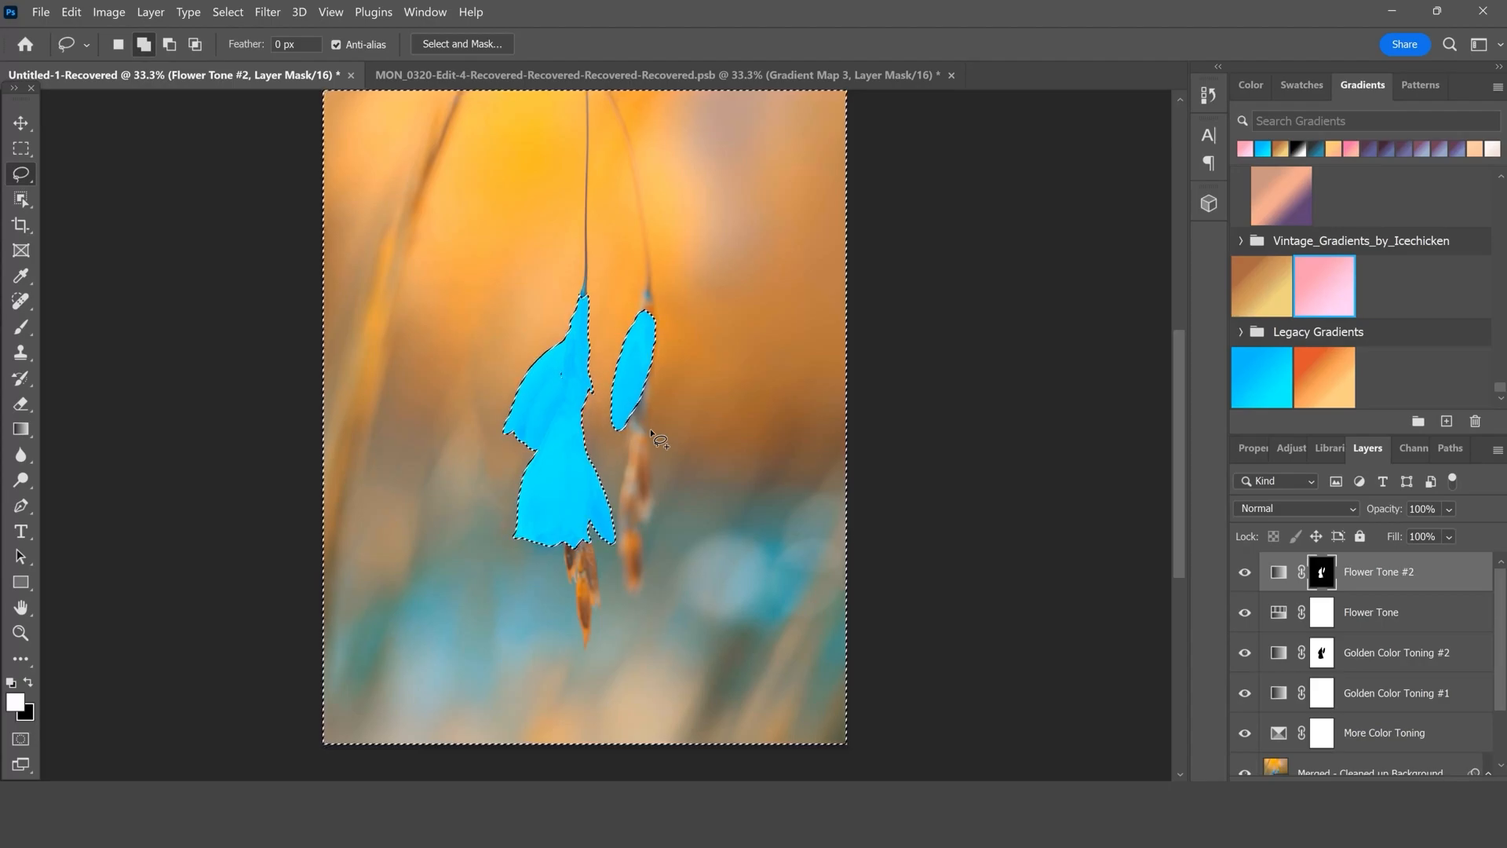
right_click(651, 431)
left_click(744, 52)
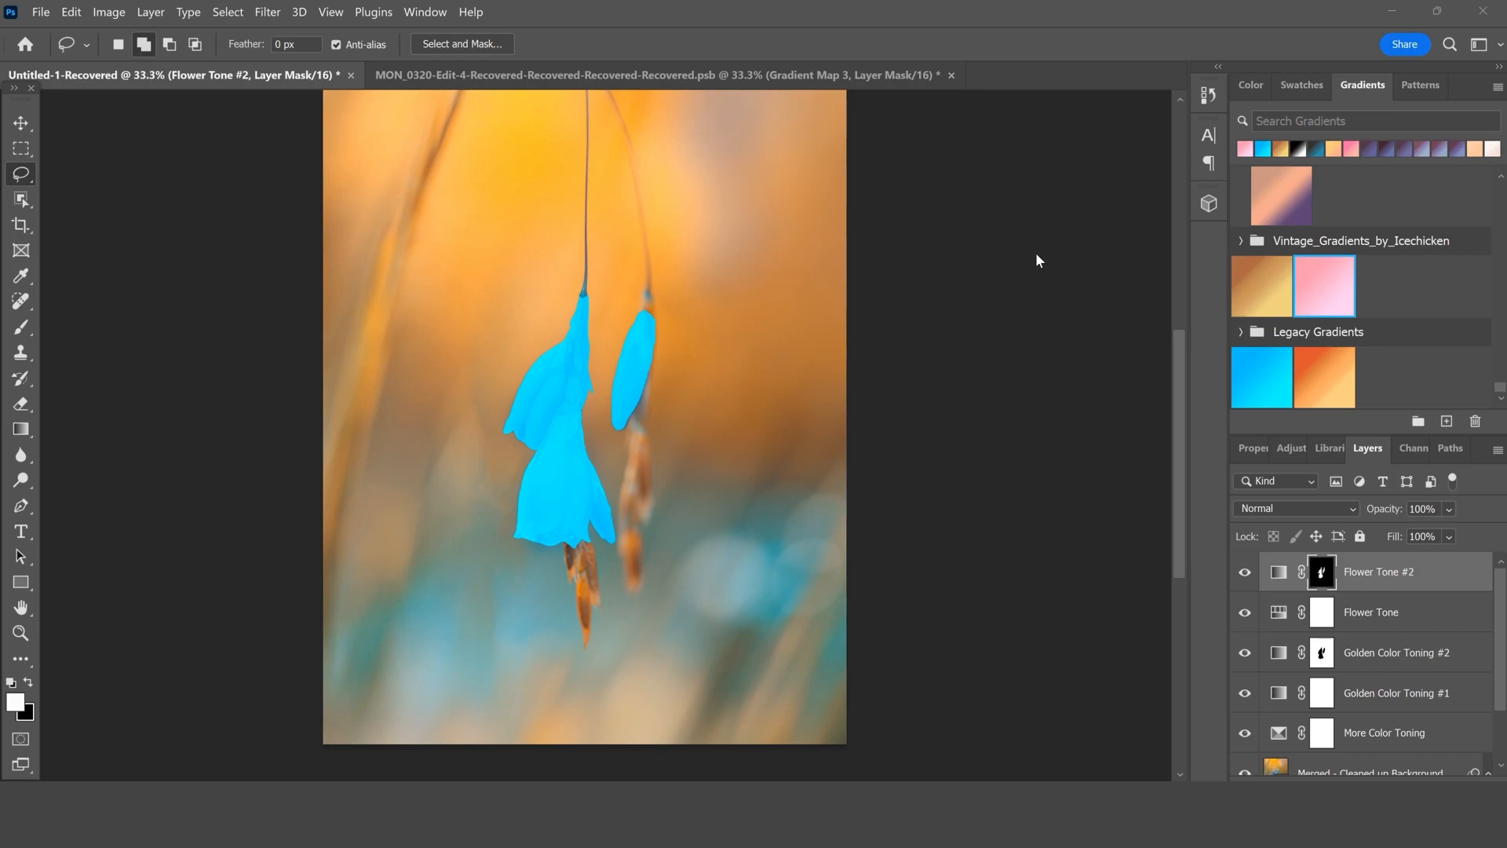
- Set the Flower Tone #2 layer to Overlay blend mode with 11% opacity
left_click(1349, 504)
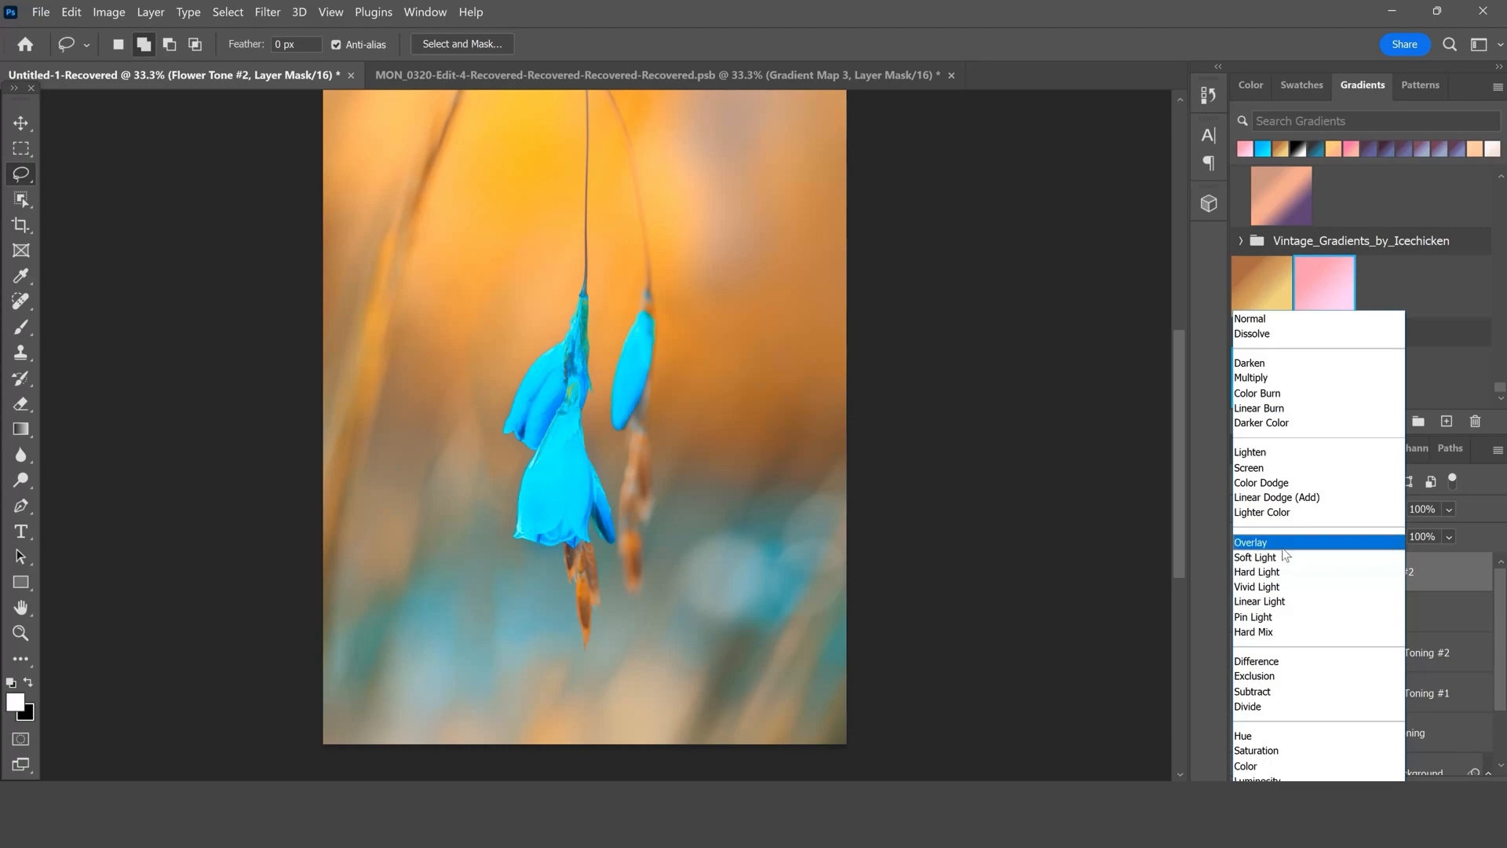
left_click(1283, 548)
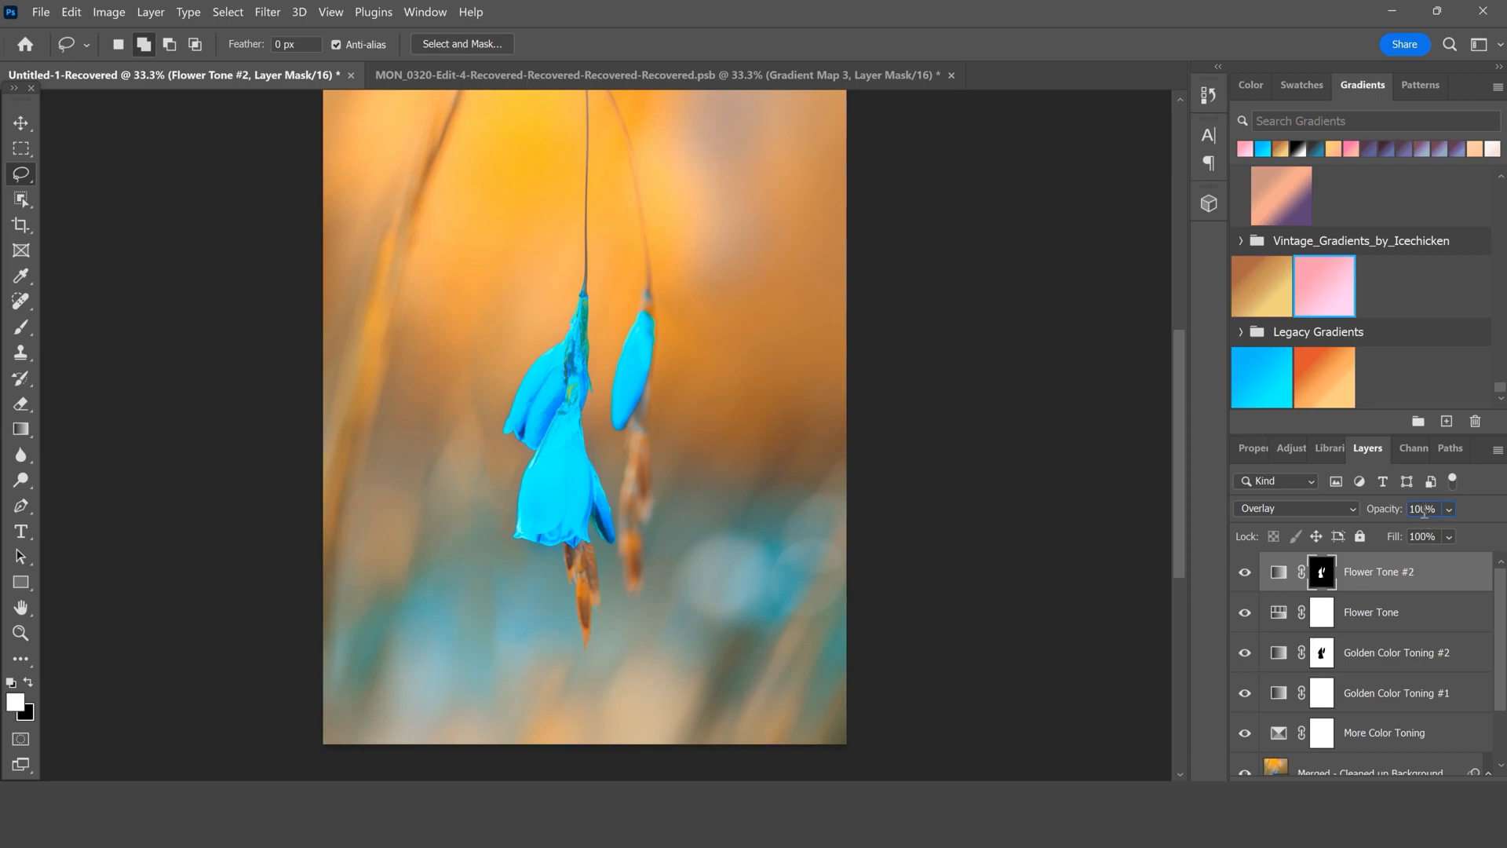
key("BackSpace")
key("BackSpace")
type("1")
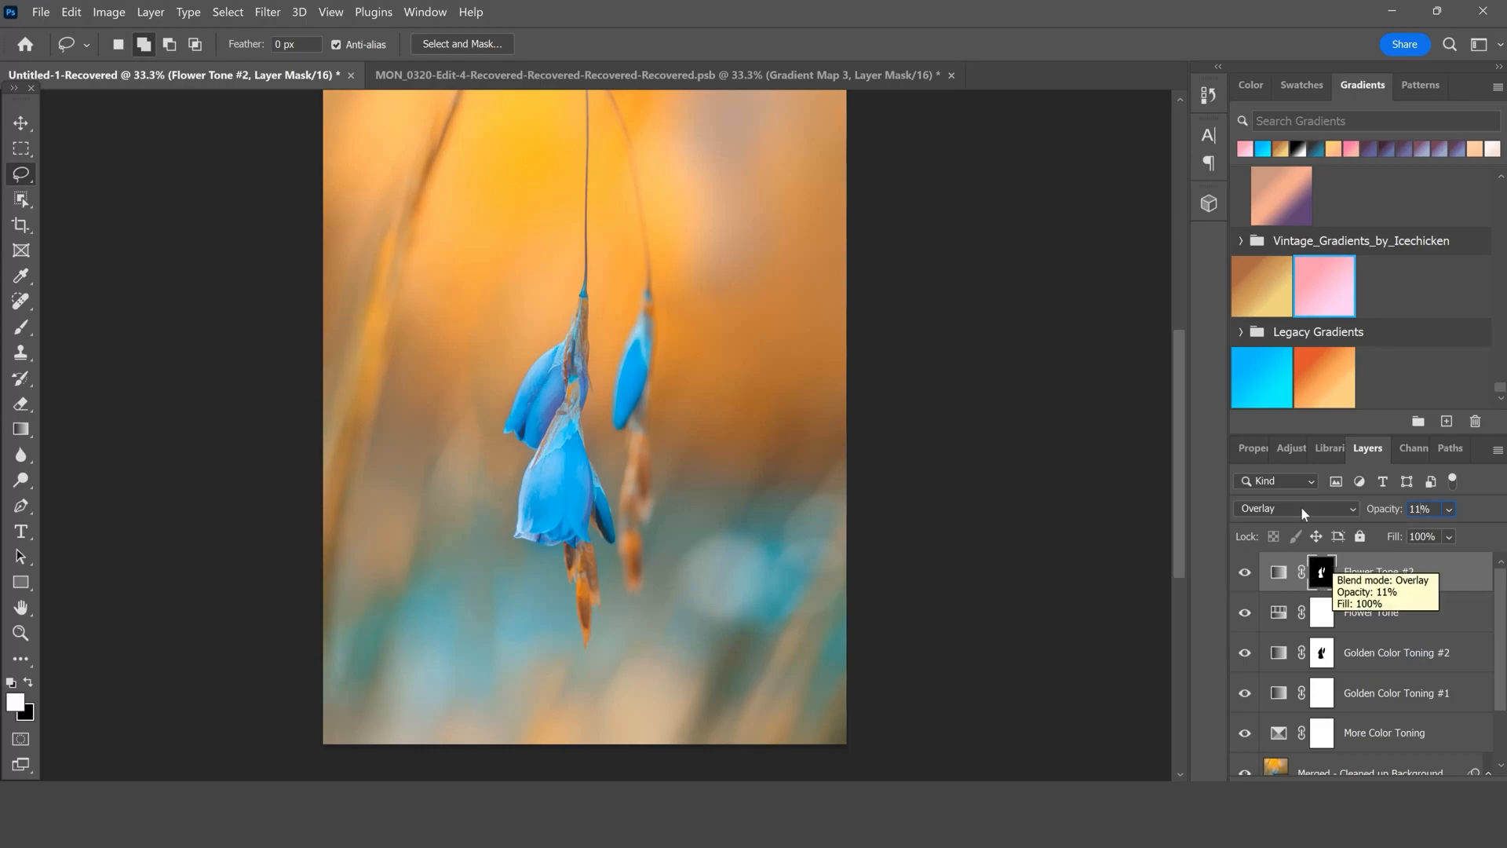
- Set the density of the Flower Tone #2 layer mask to 25%
left_click(1249, 447)
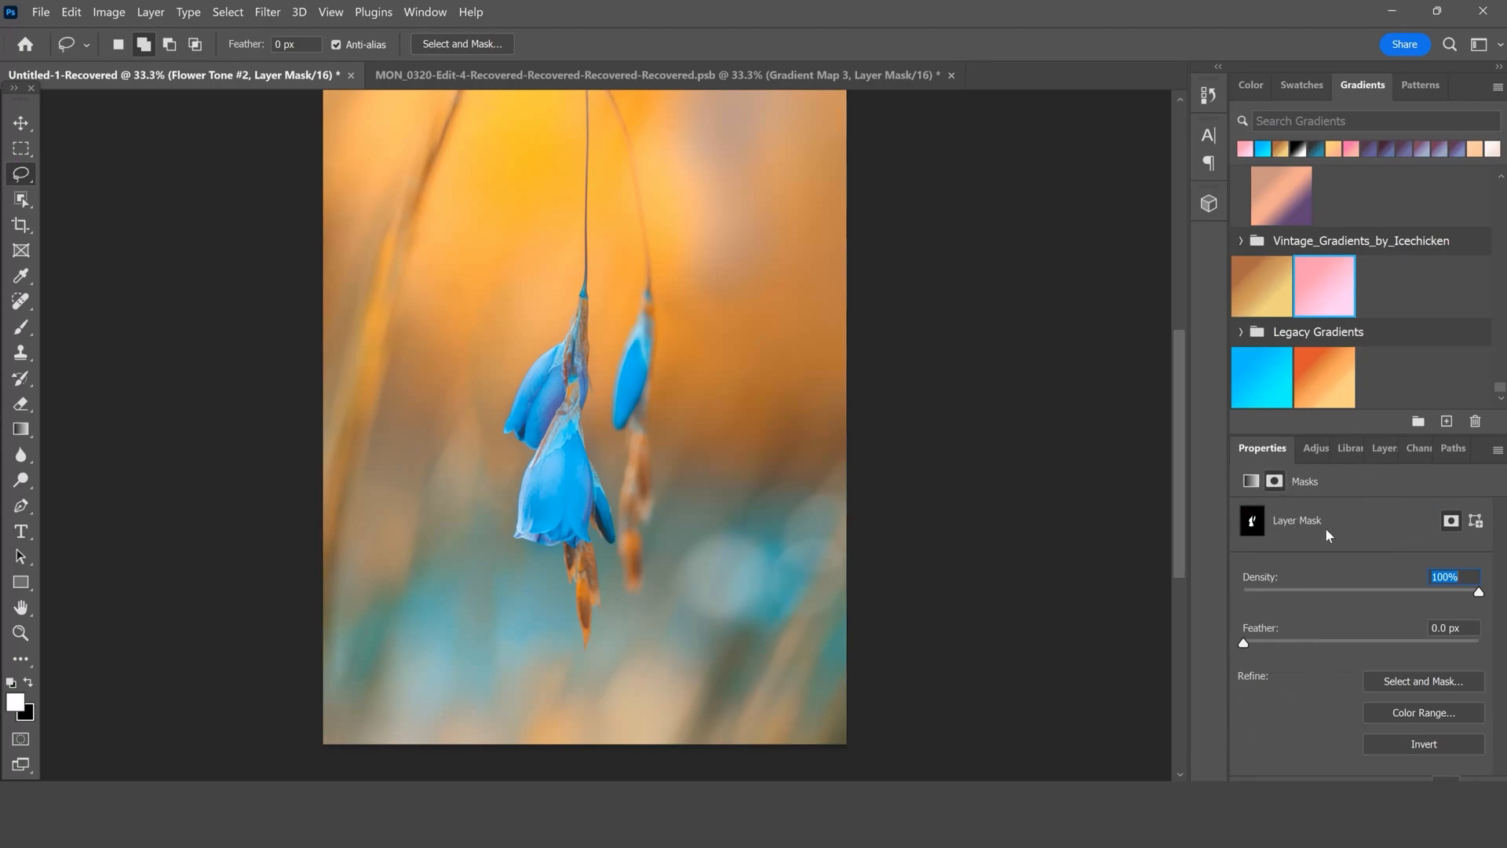
left_click(1251, 482)
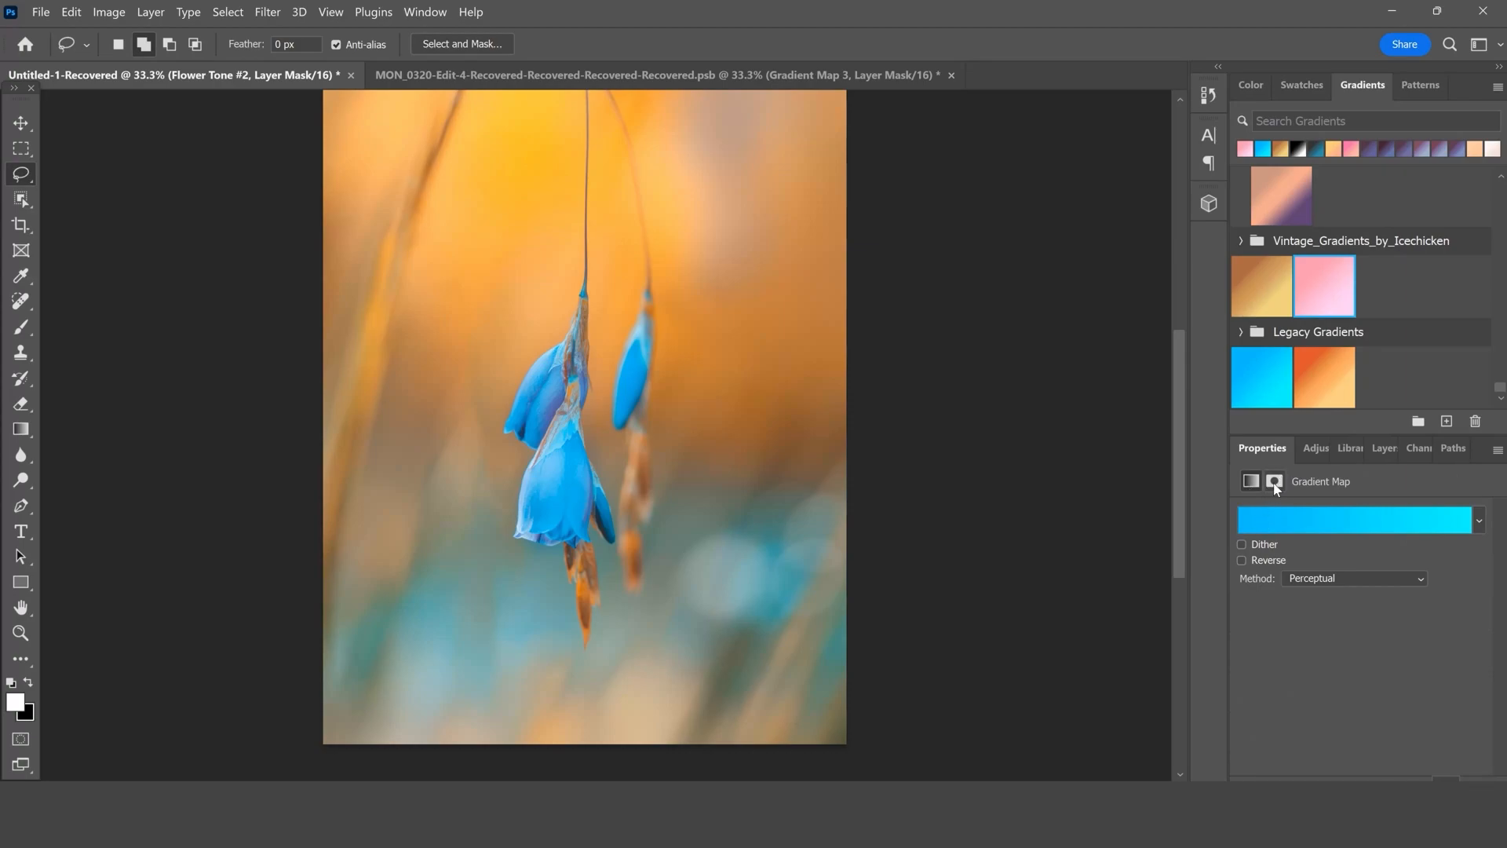
left_click(1275, 483)
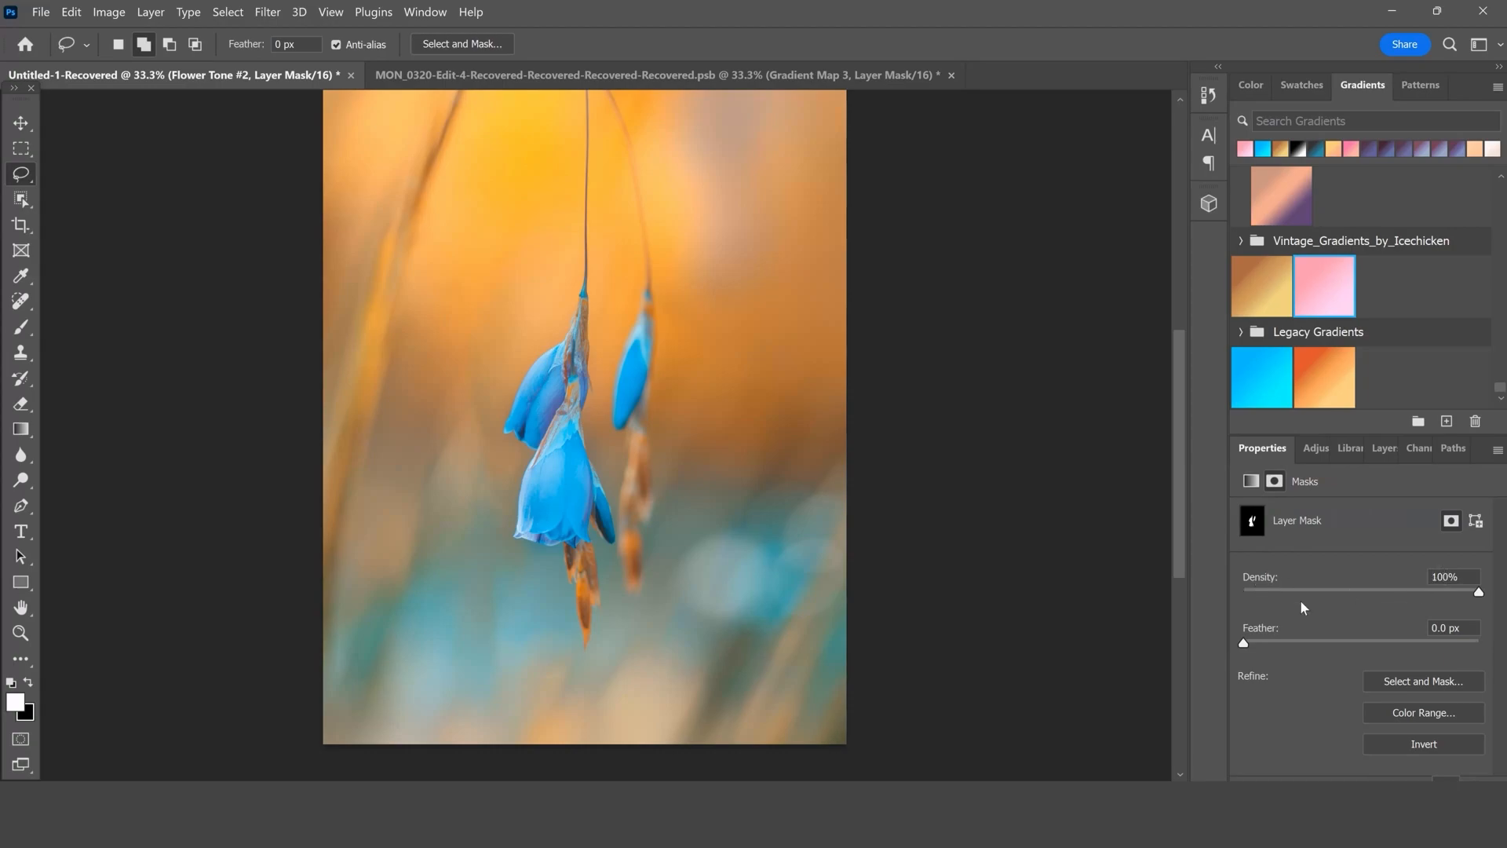
left_click(1445, 579)
type("1")
key("Return")
type("25")
key("Return")
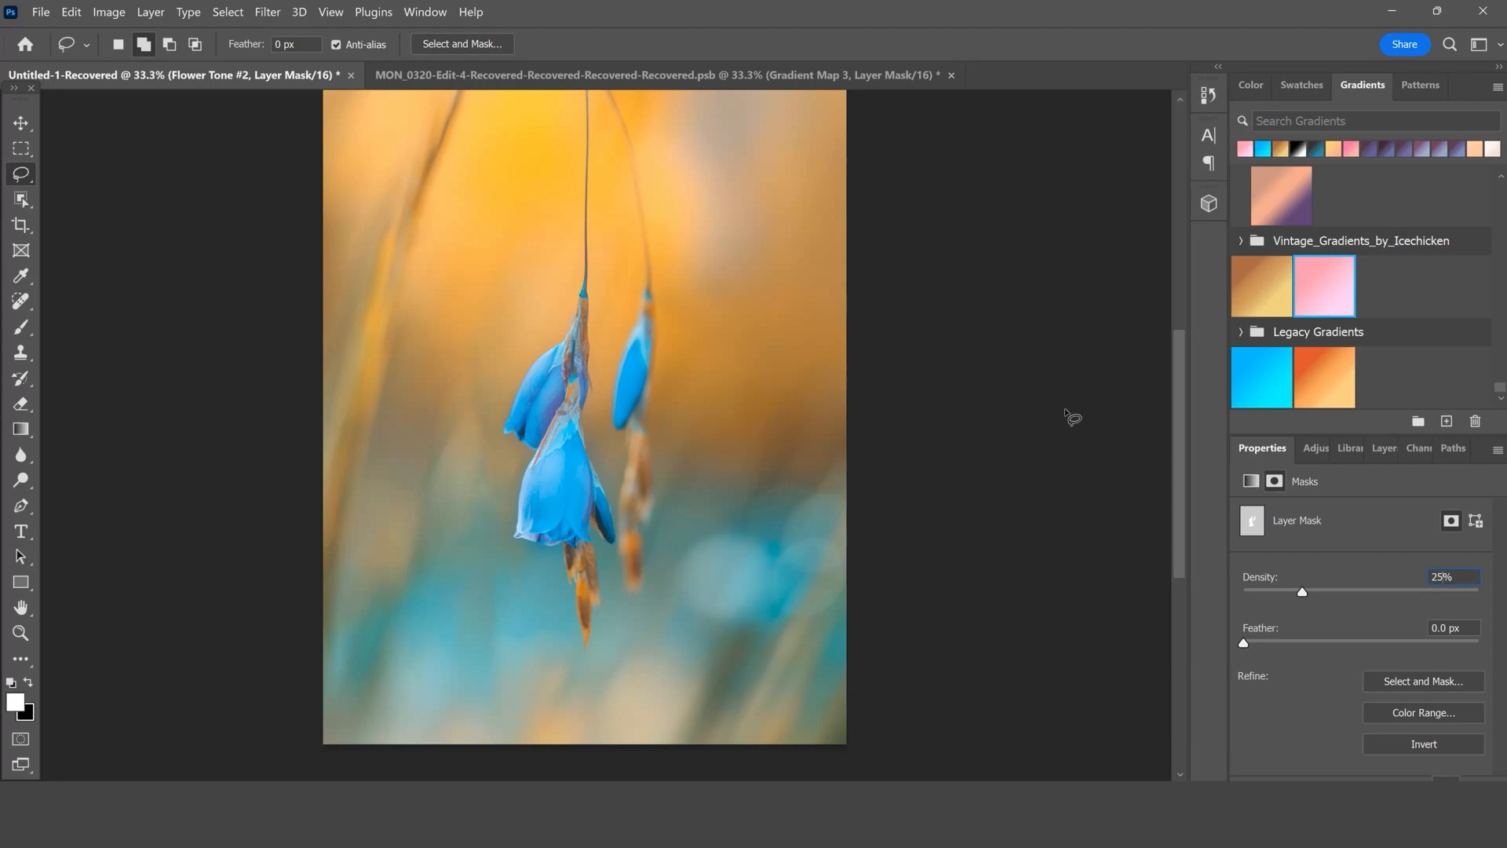
left_click(1386, 449)
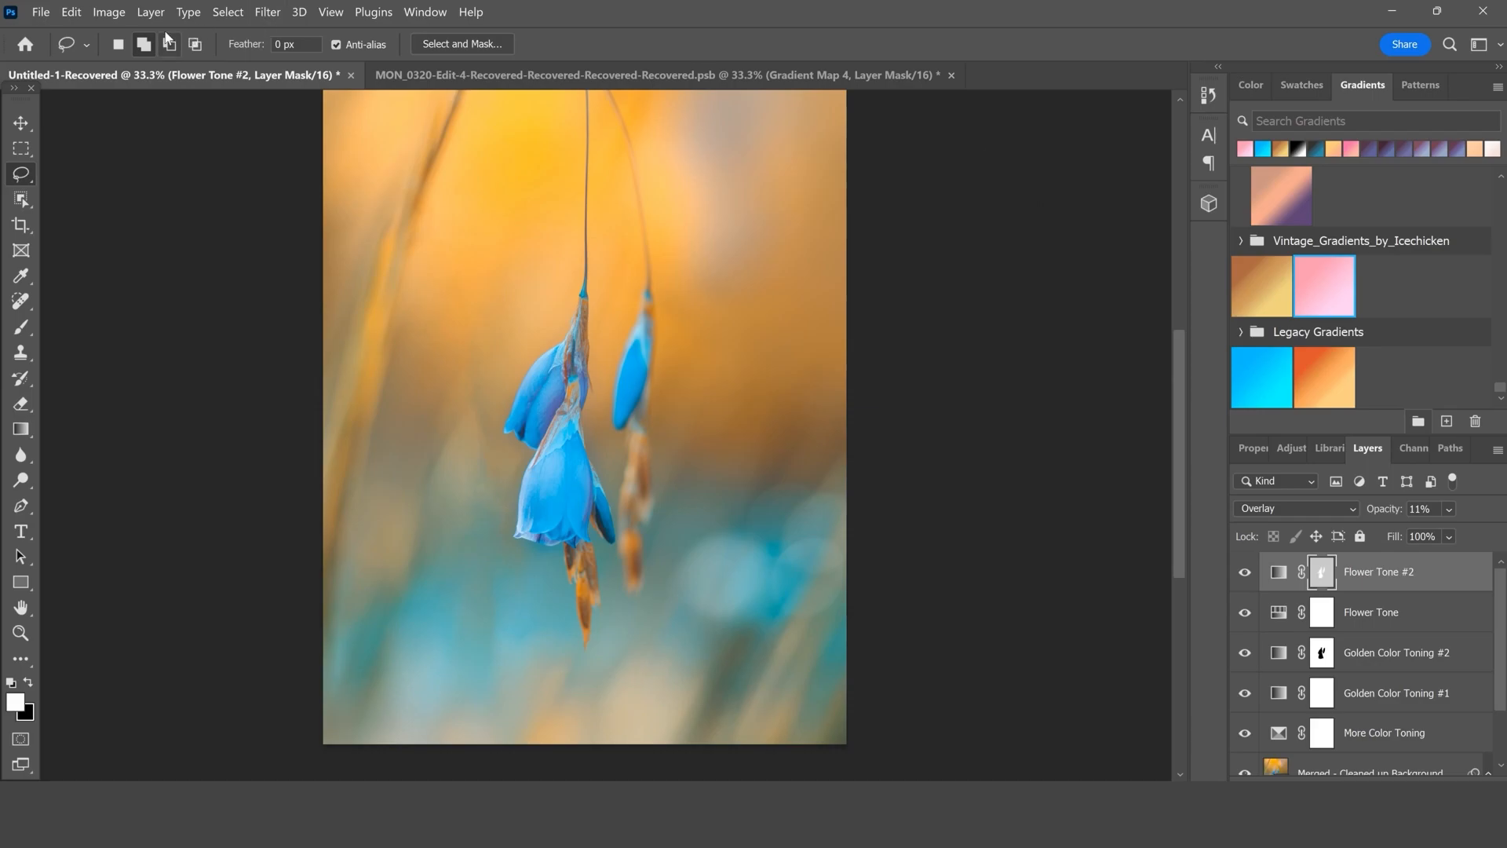
- Add a new Gradient Map adjustment layer named "Background Tone" above Flower Tone #2
left_click(153, 12)
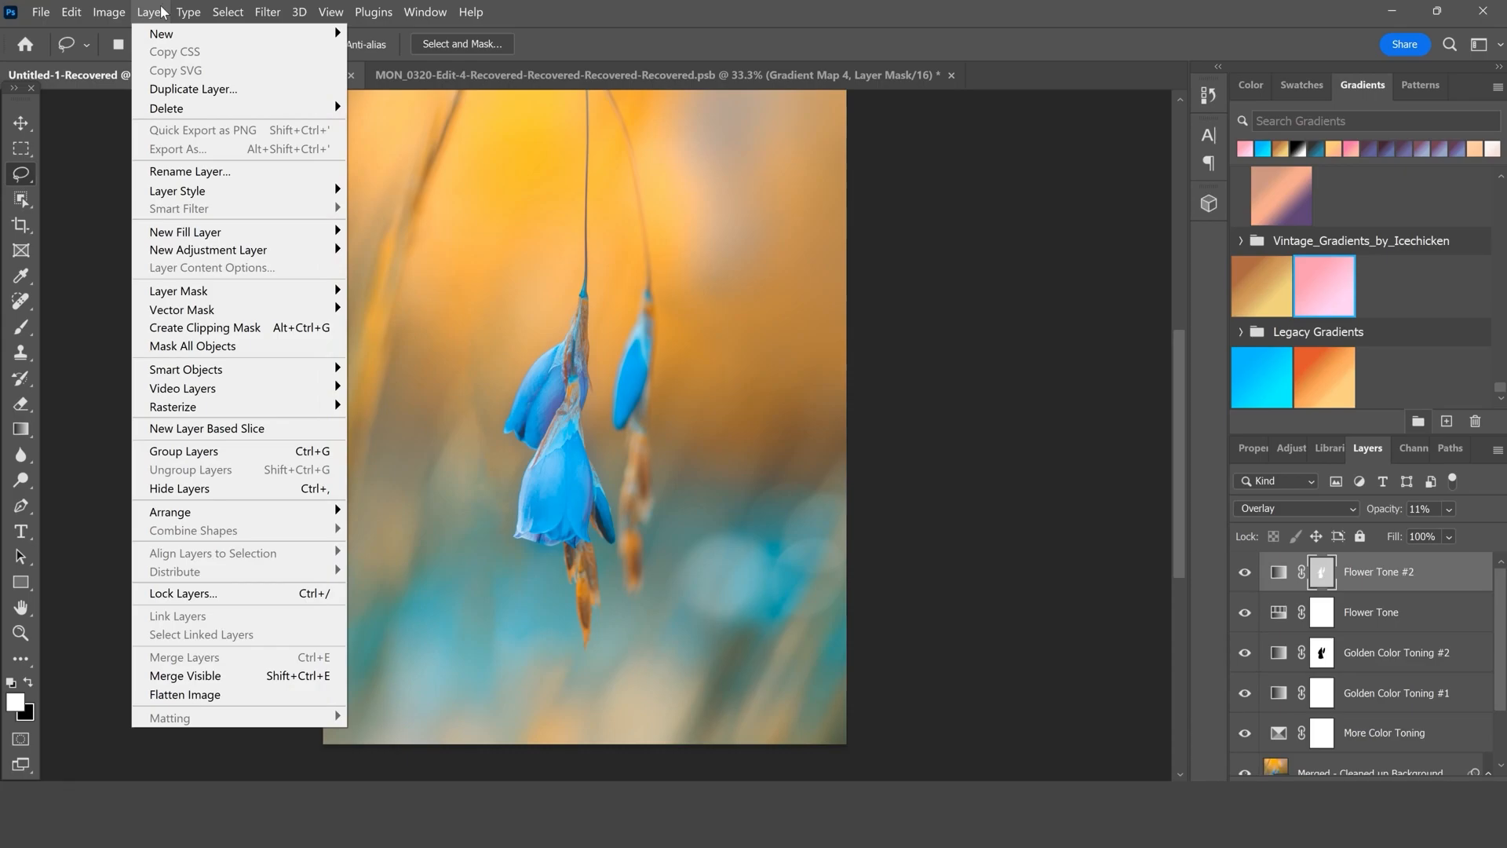
mouse_move(255, 252)
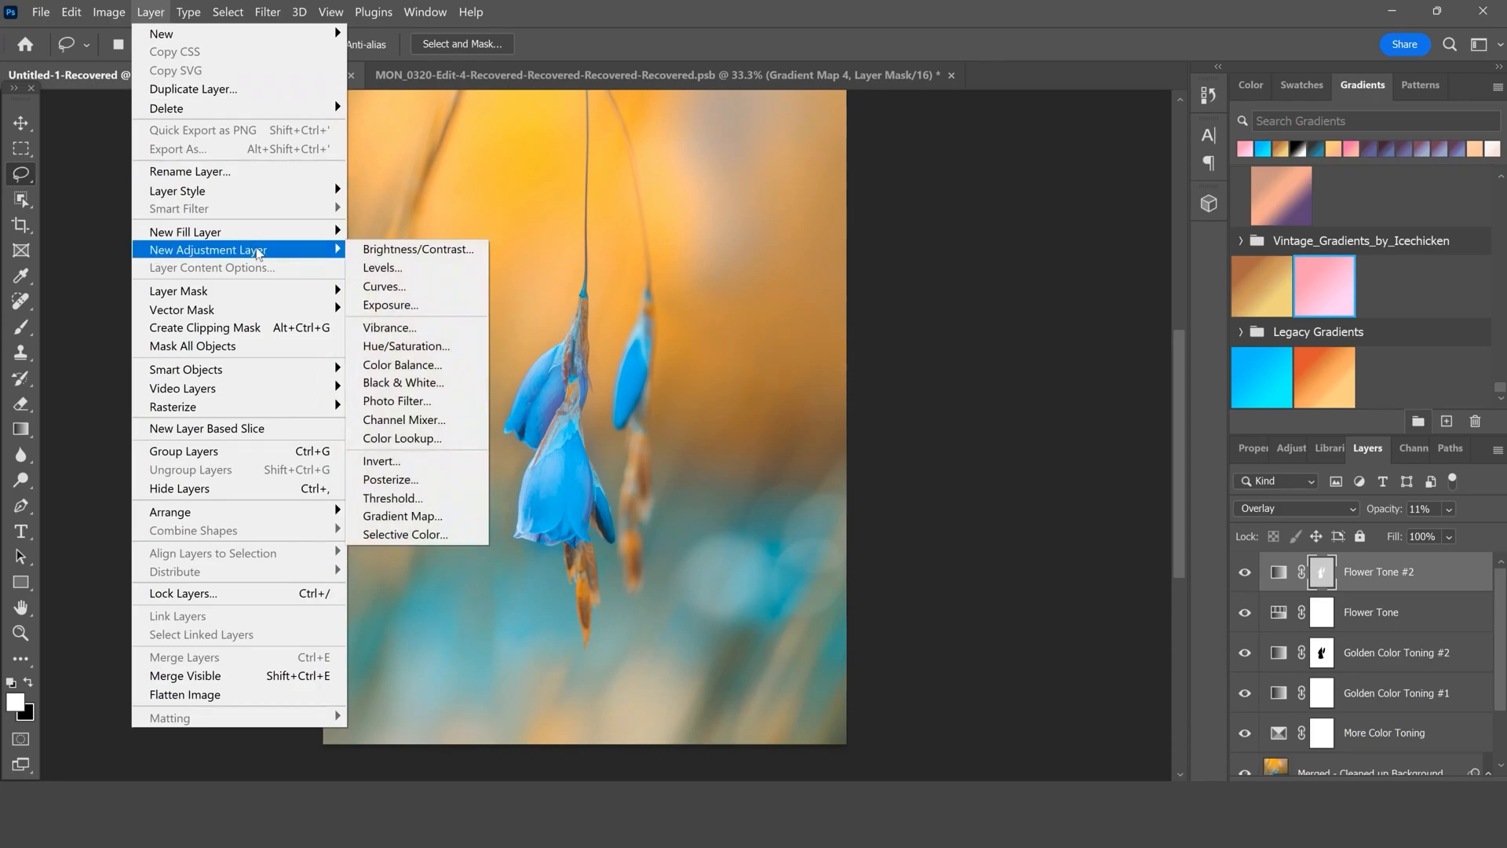
left_click(402, 516)
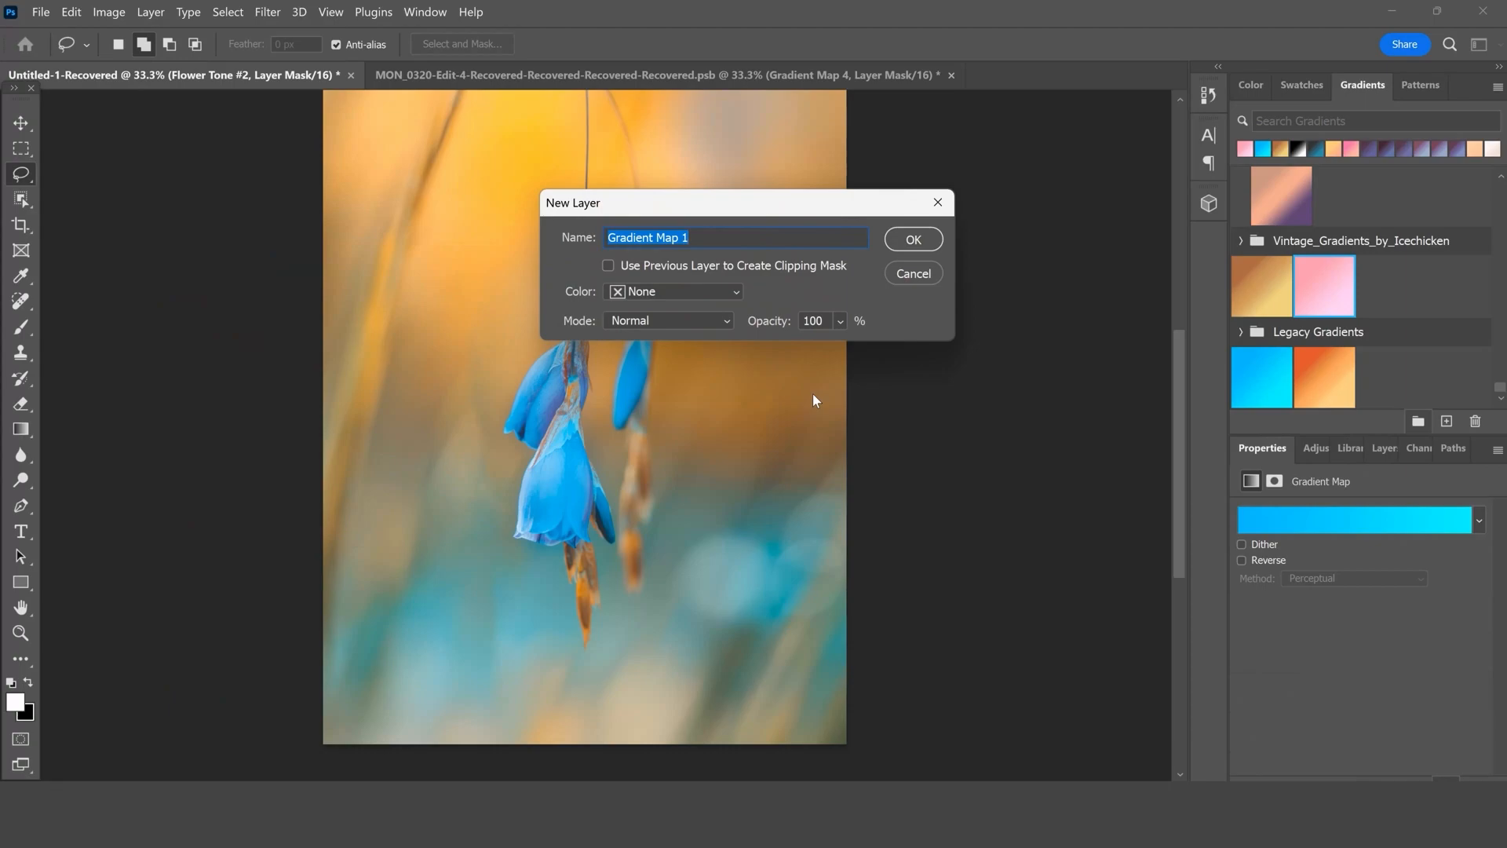
type("Background 1")
key("Return")
type("Background Tone")
left_click(913, 240)
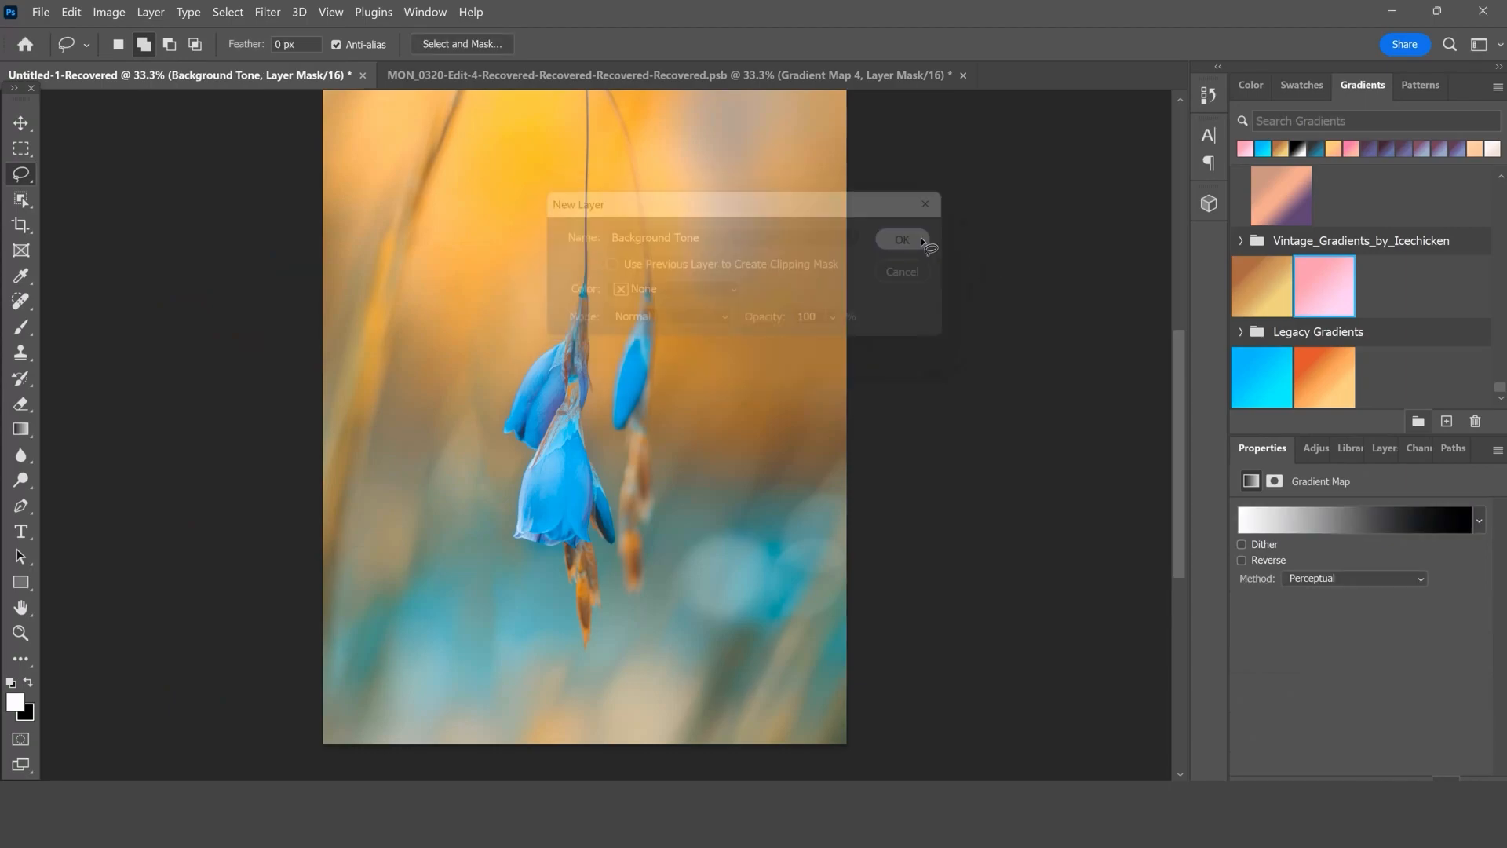
- Apply the orange-to-light-yellow gradient preset listed under Legacy Gradients to the Background Tone gradient map
left_click(1481, 522)
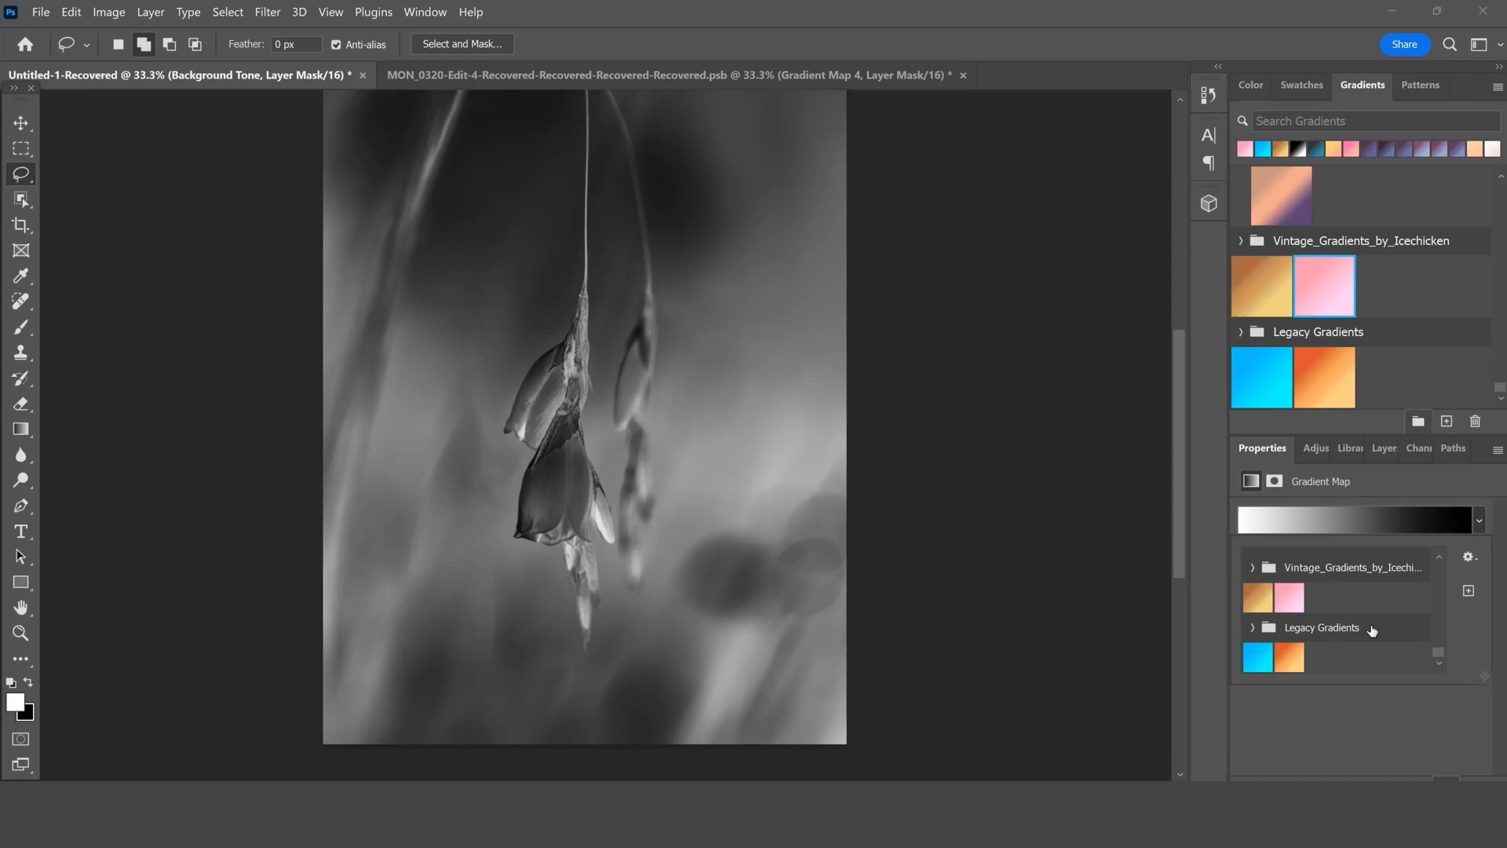
left_click(1290, 659)
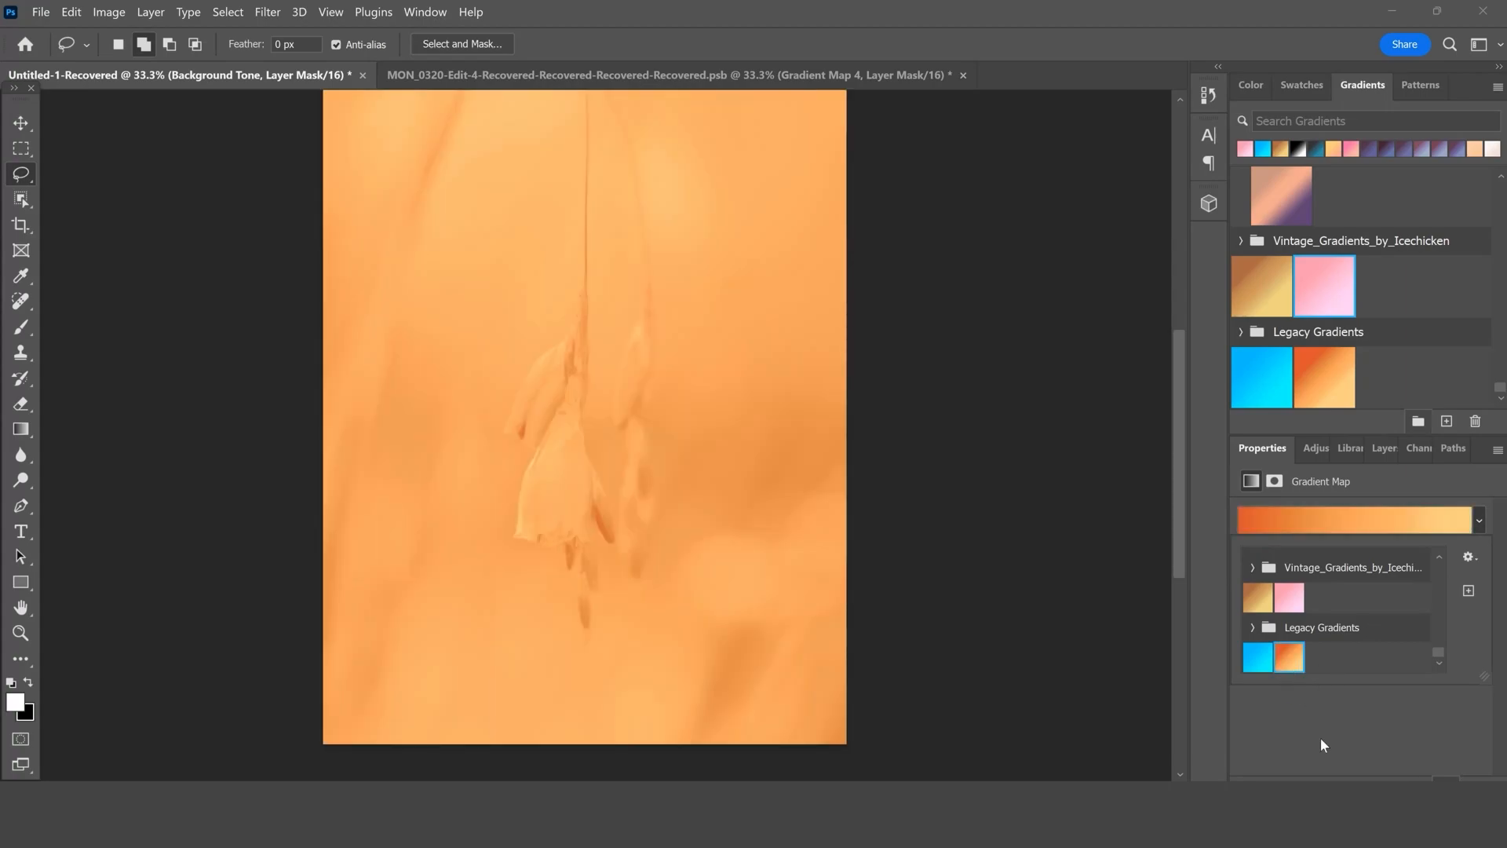
left_click(1321, 740)
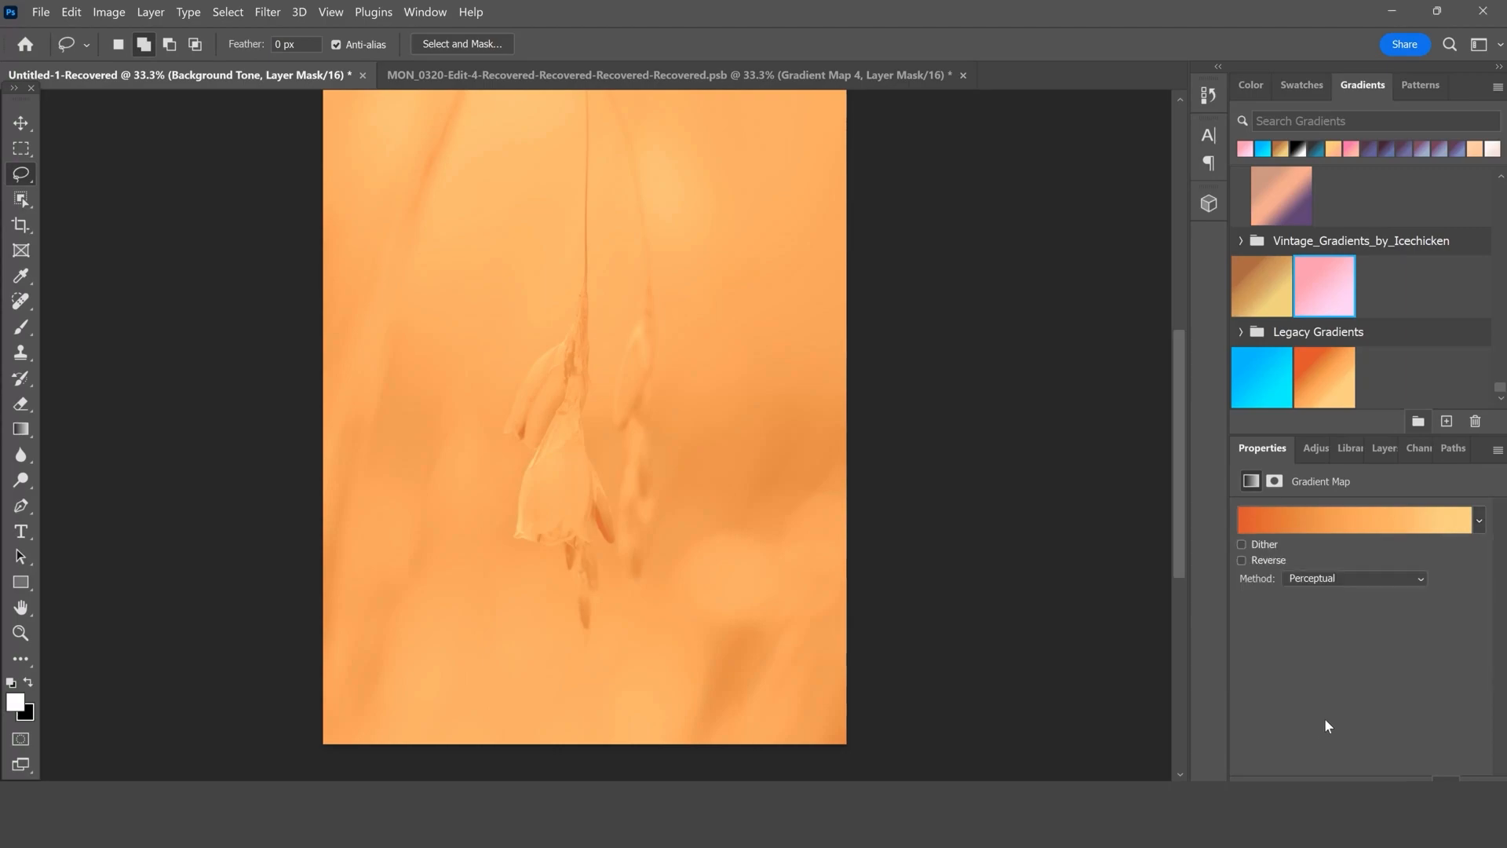
- Load the saved "flowers" channel as a new, non-inverted selection and fill it with black on the Background Tone layer mask
left_click(1383, 448)
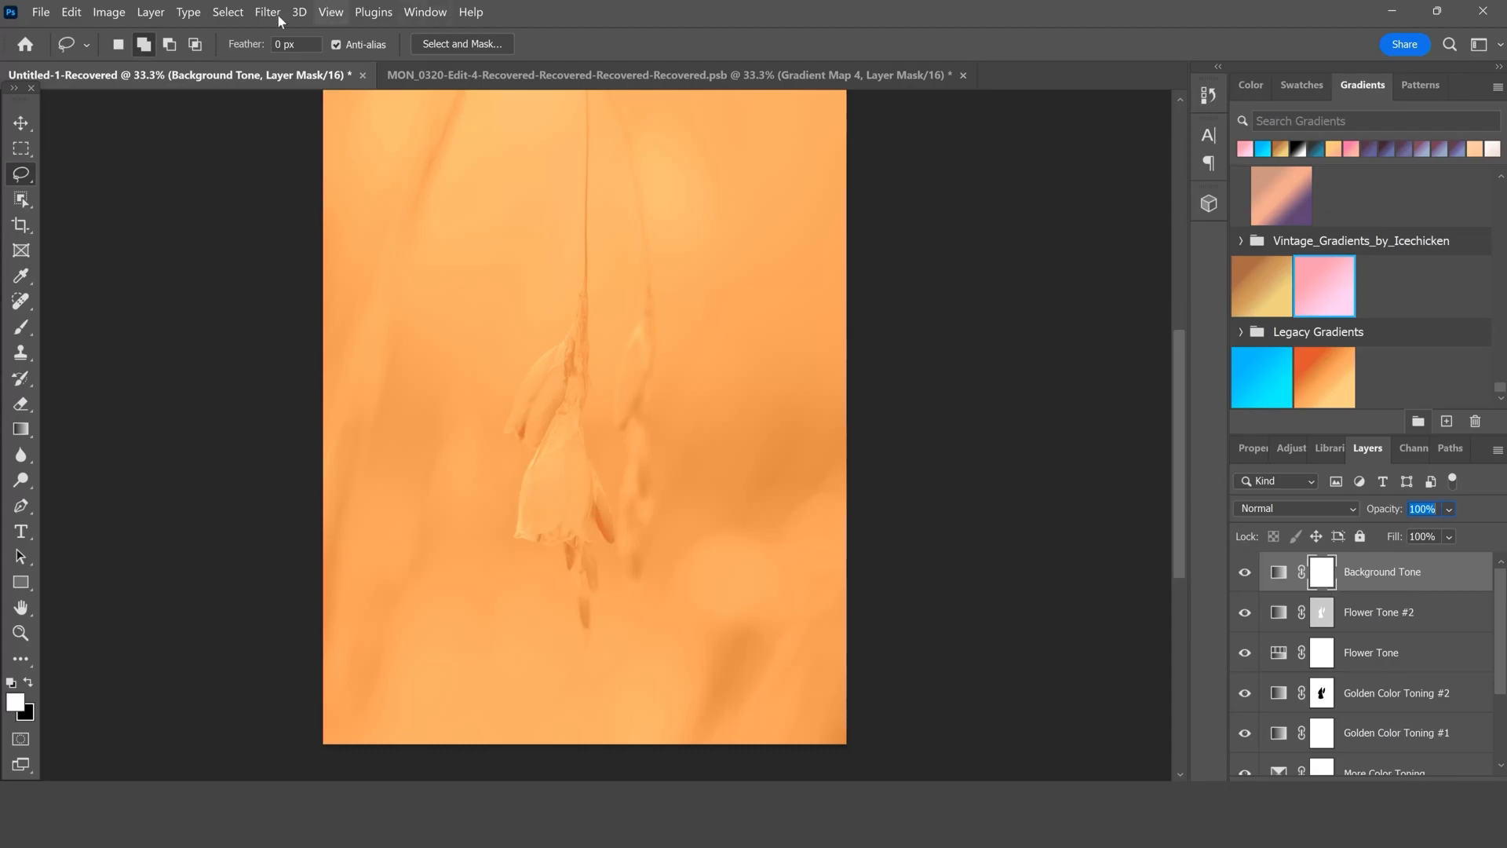
left_click(229, 12)
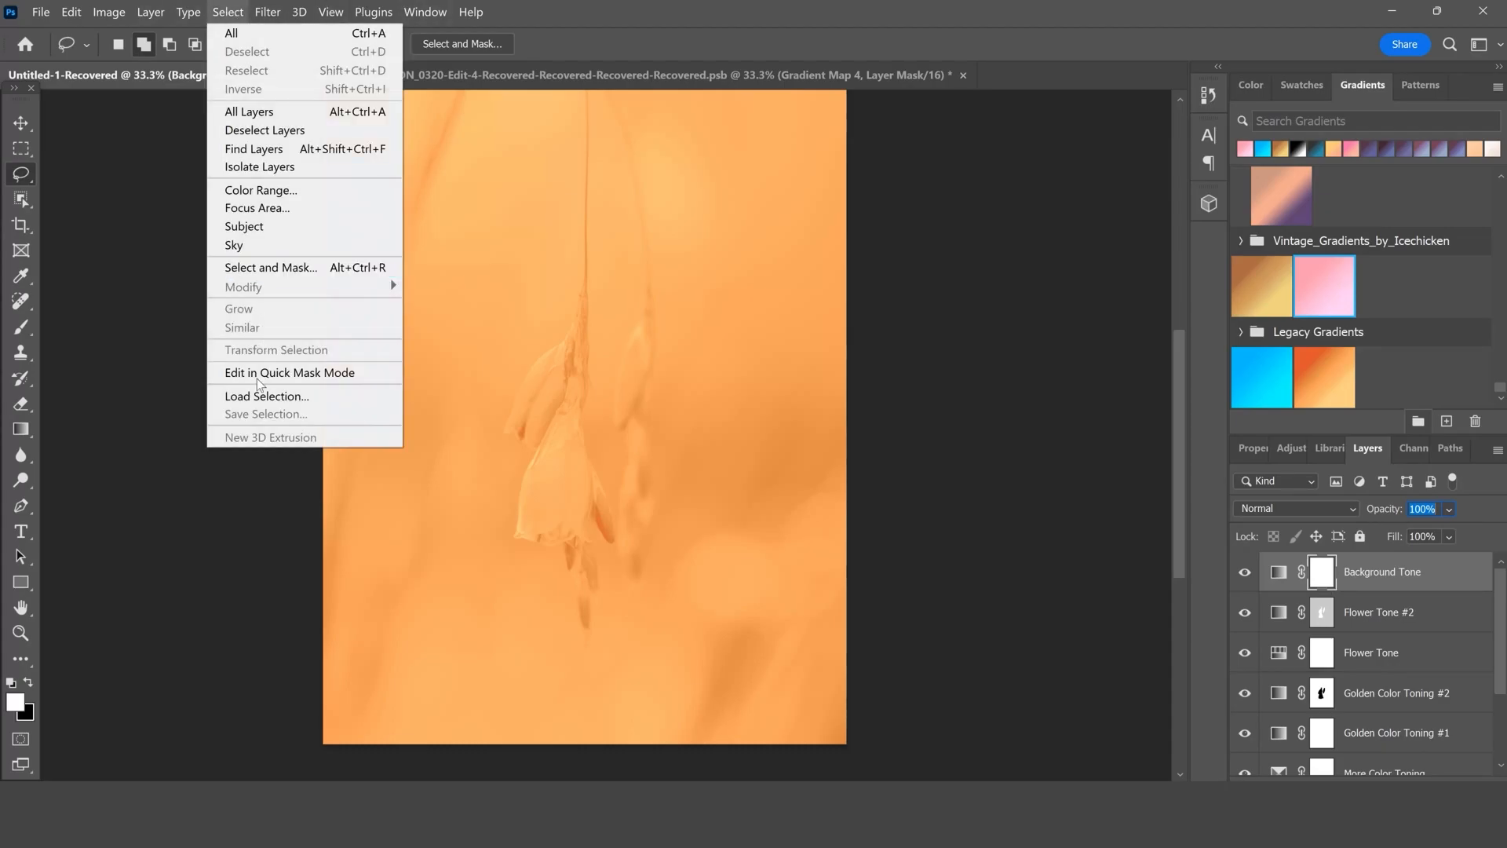
left_click(263, 402)
left_click(689, 244)
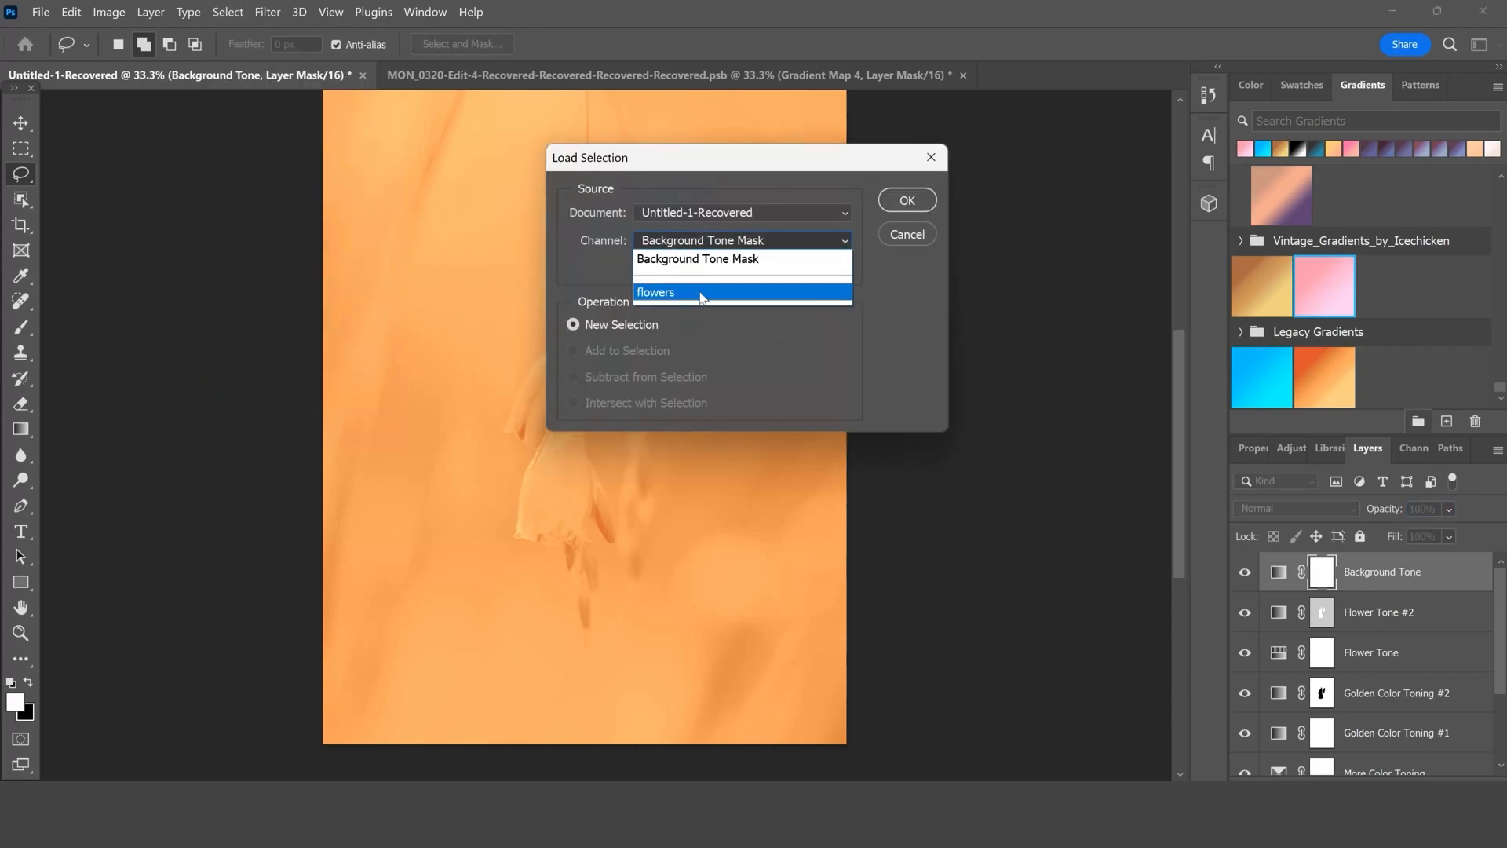
left_click(700, 293)
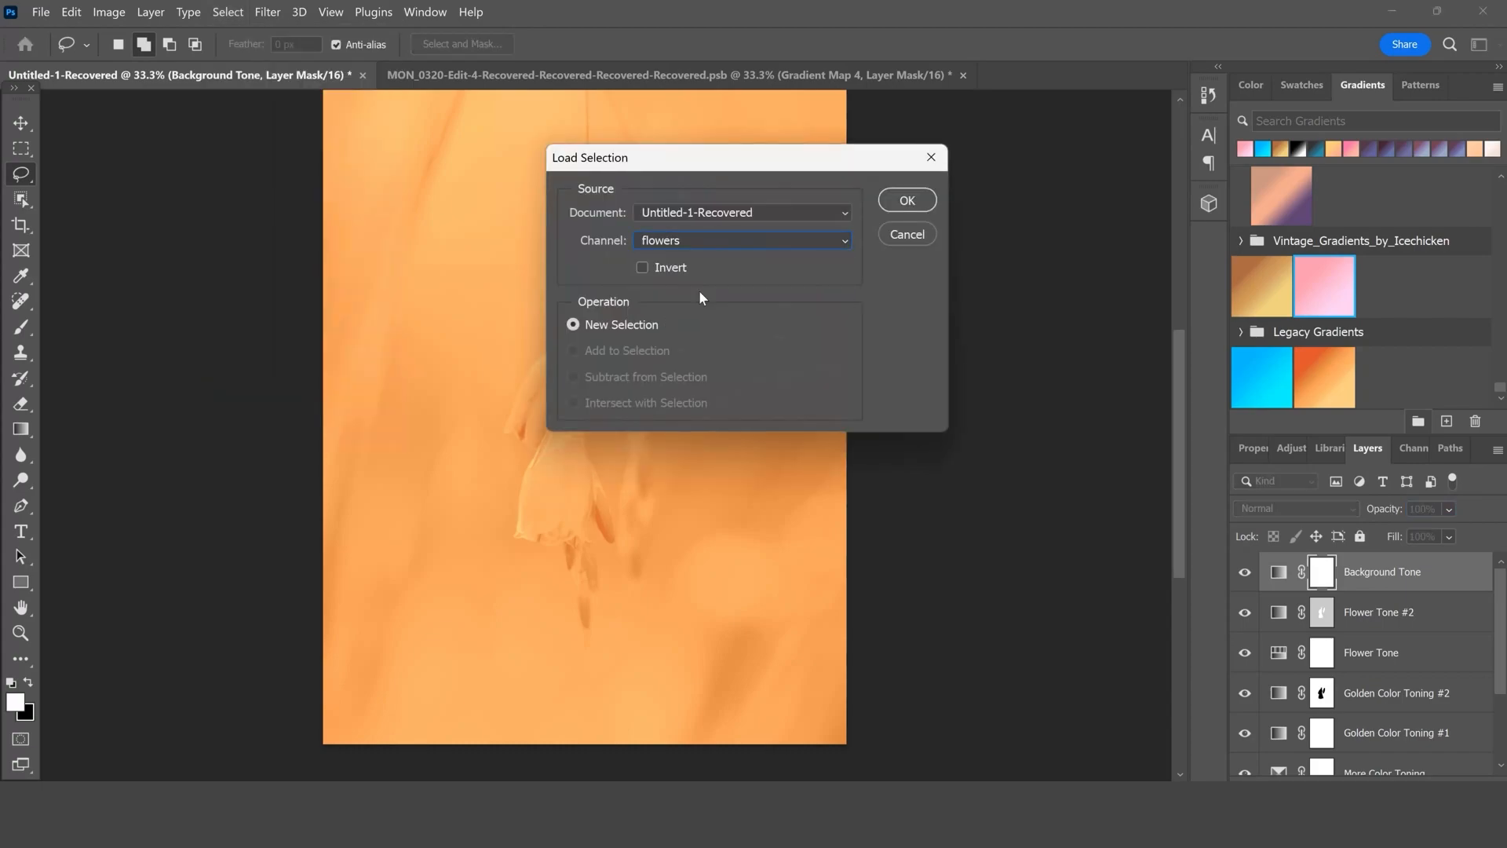
left_click(907, 201)
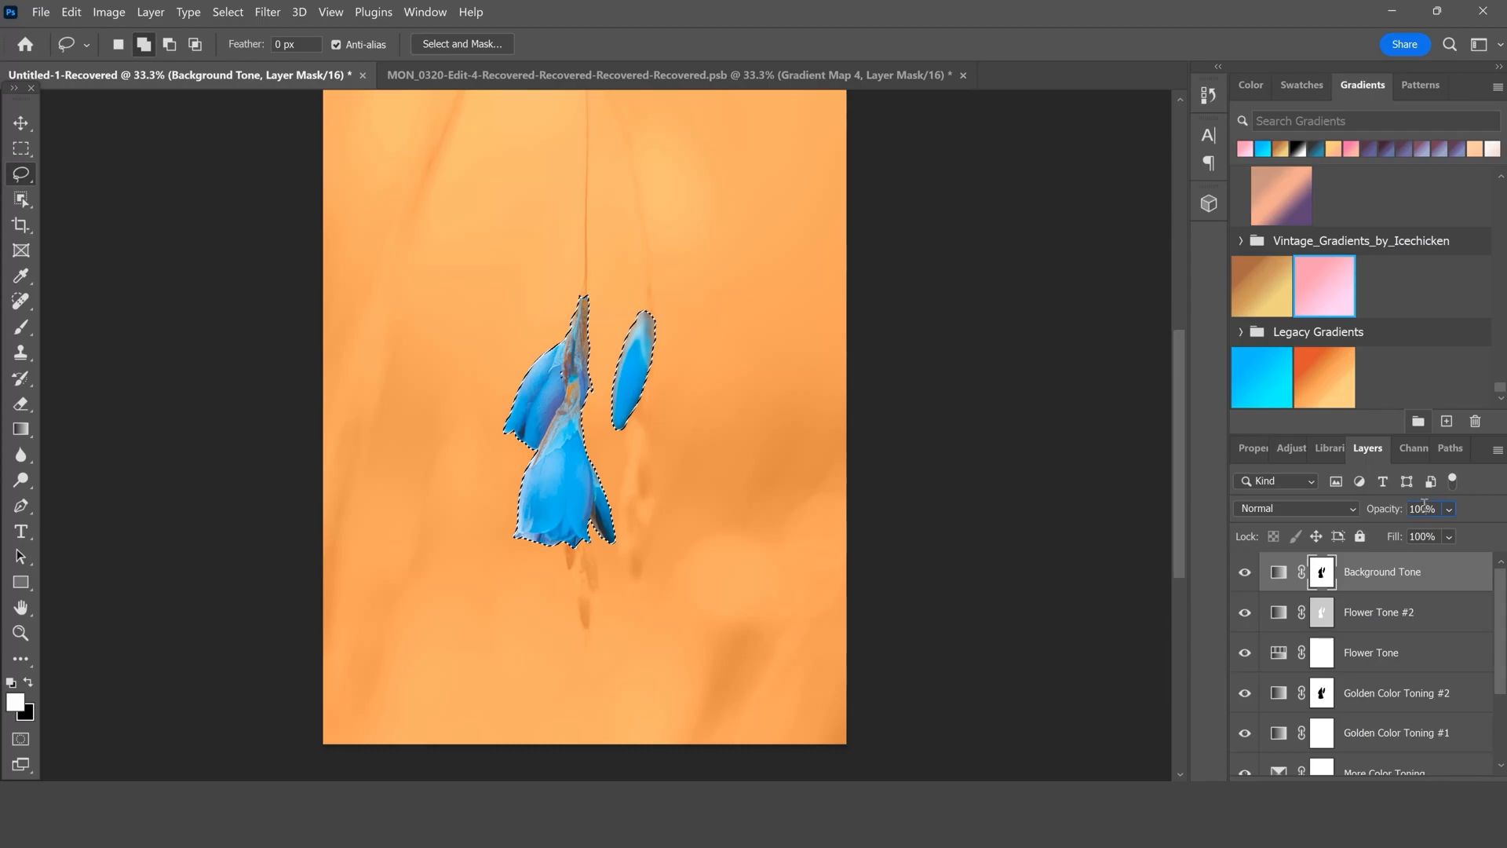
- Set the Background Tone layer to 18% opacity and Soft Light blend mode, and deselect the flowers
type("1")
key("Return")
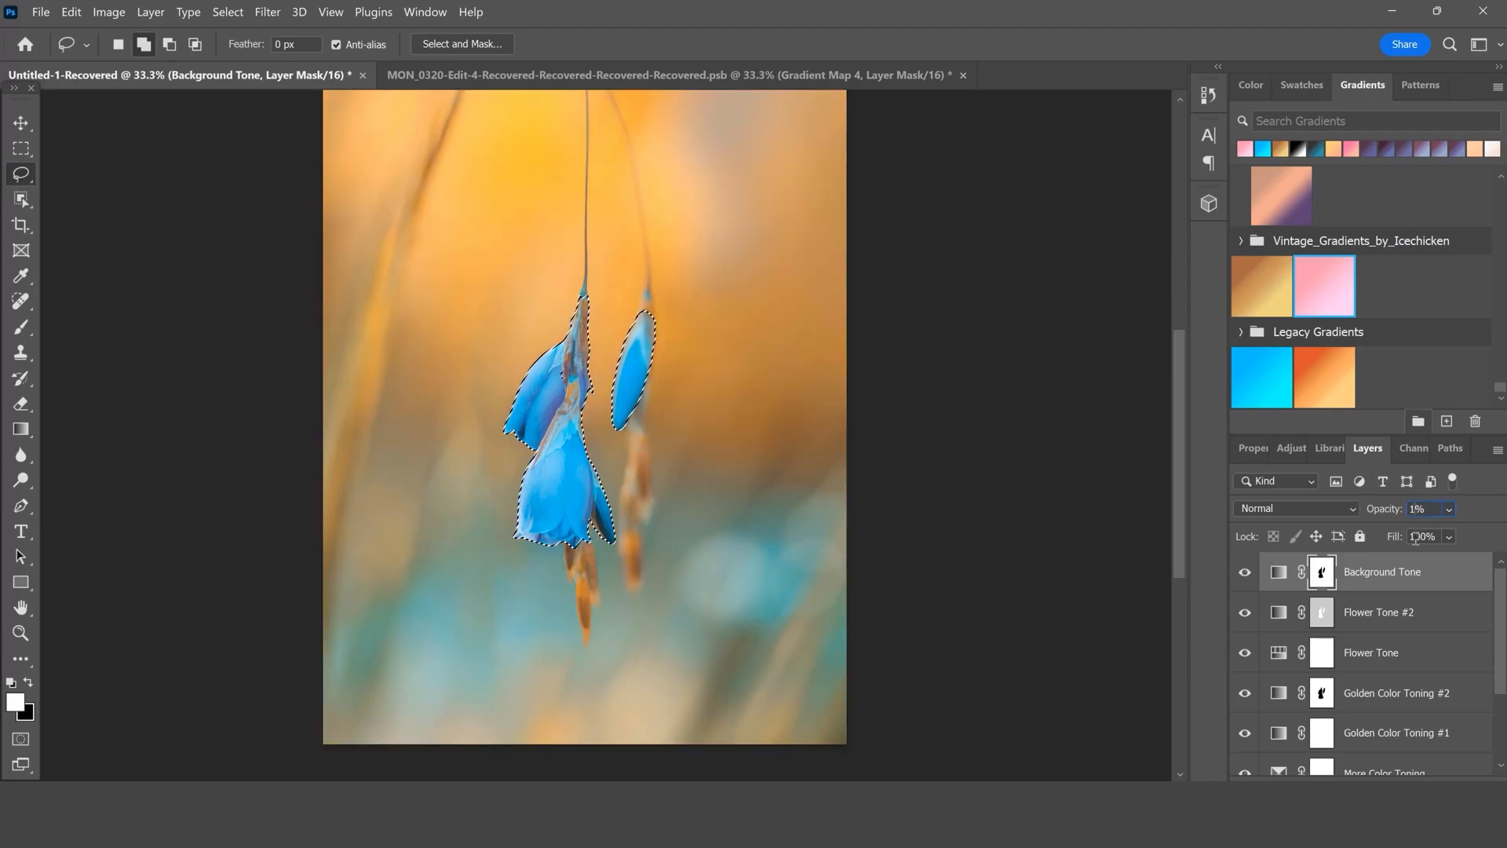
type("18")
key("Return")
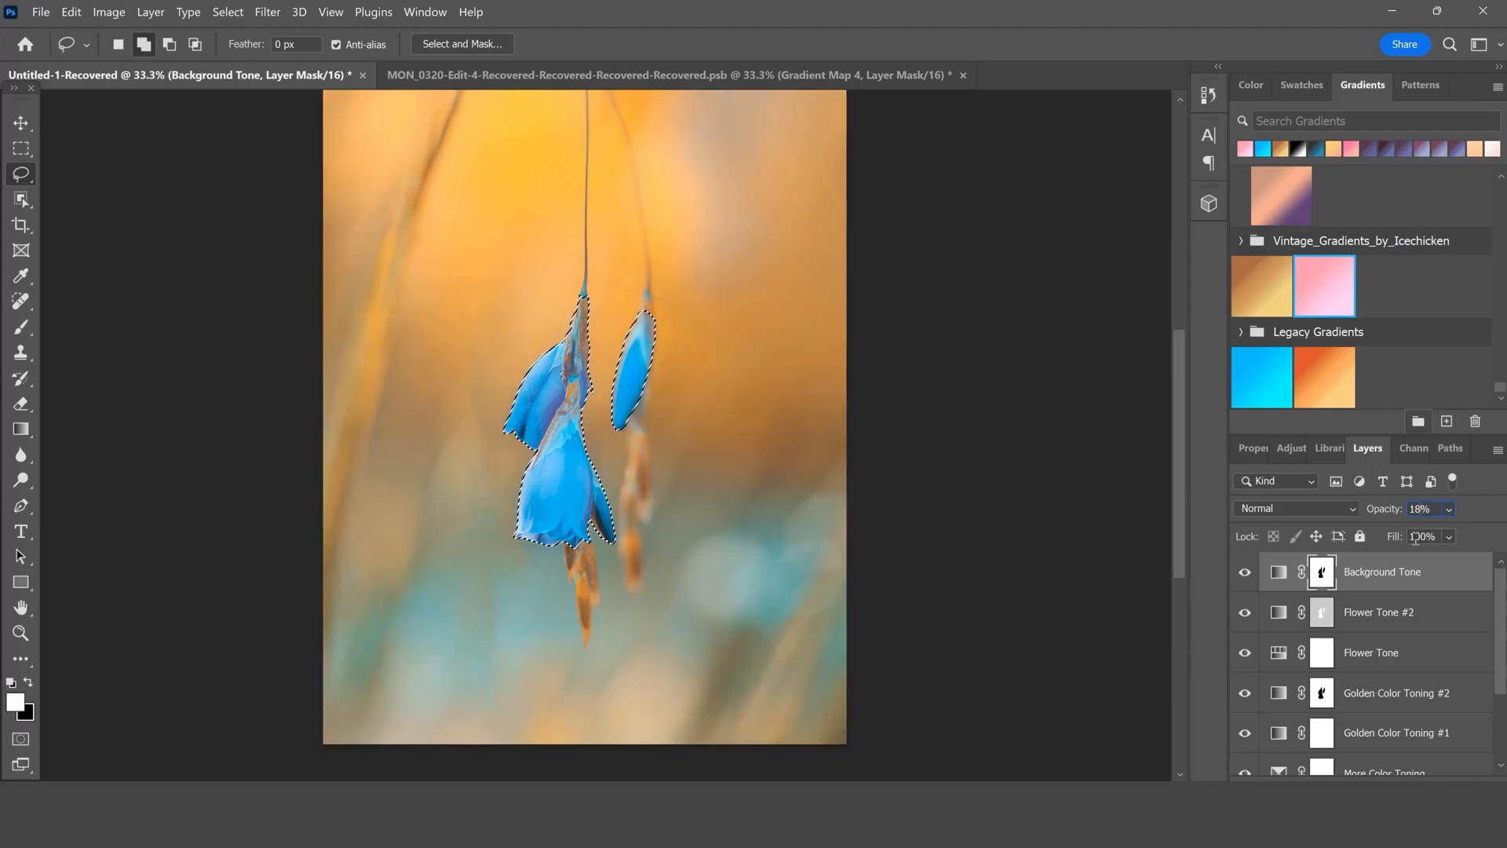
left_click(1295, 509)
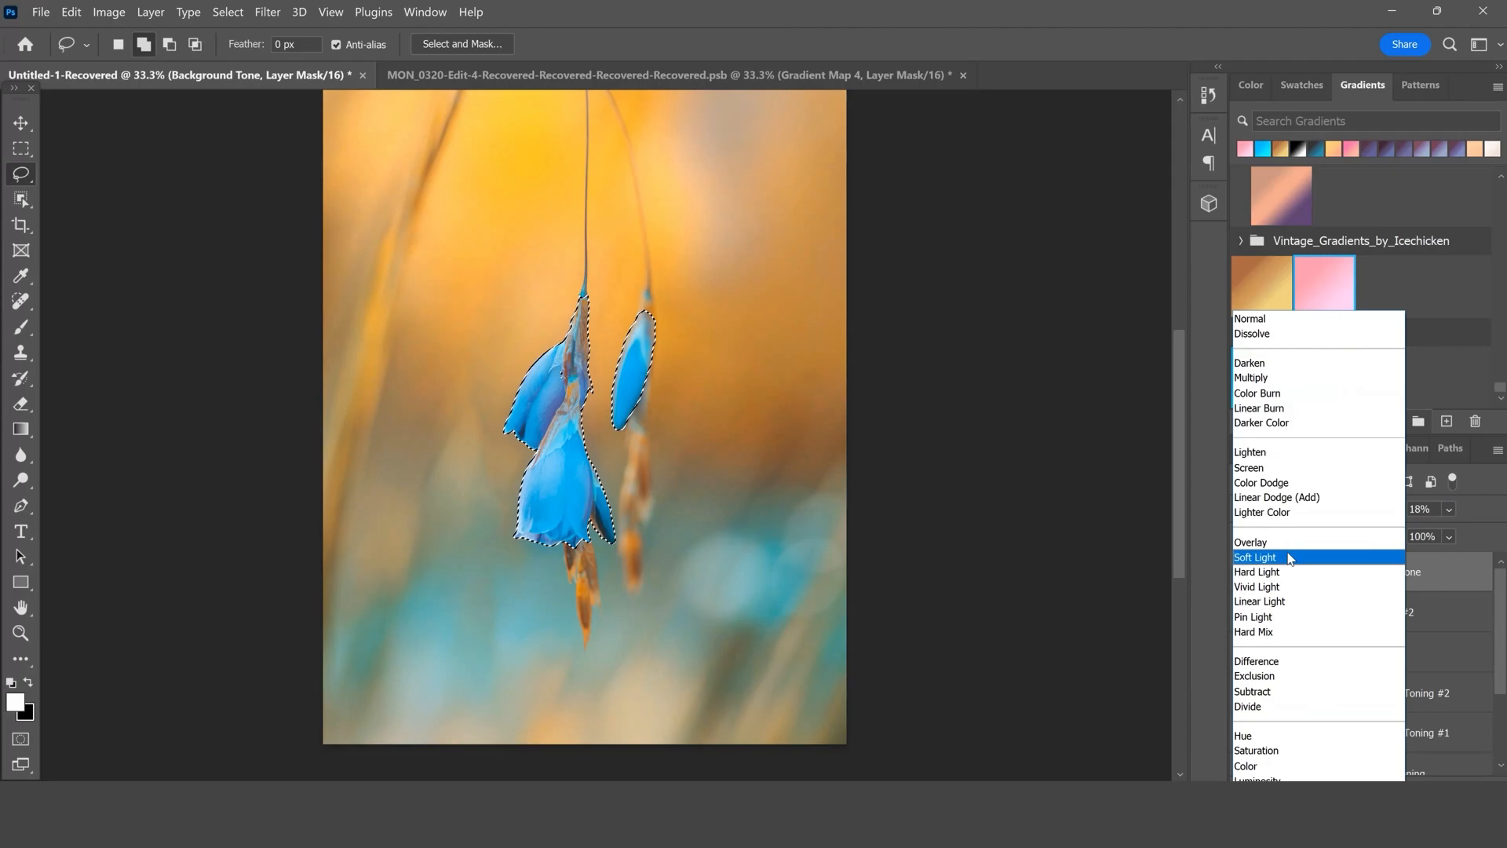
left_click(1289, 558)
right_click(697, 510)
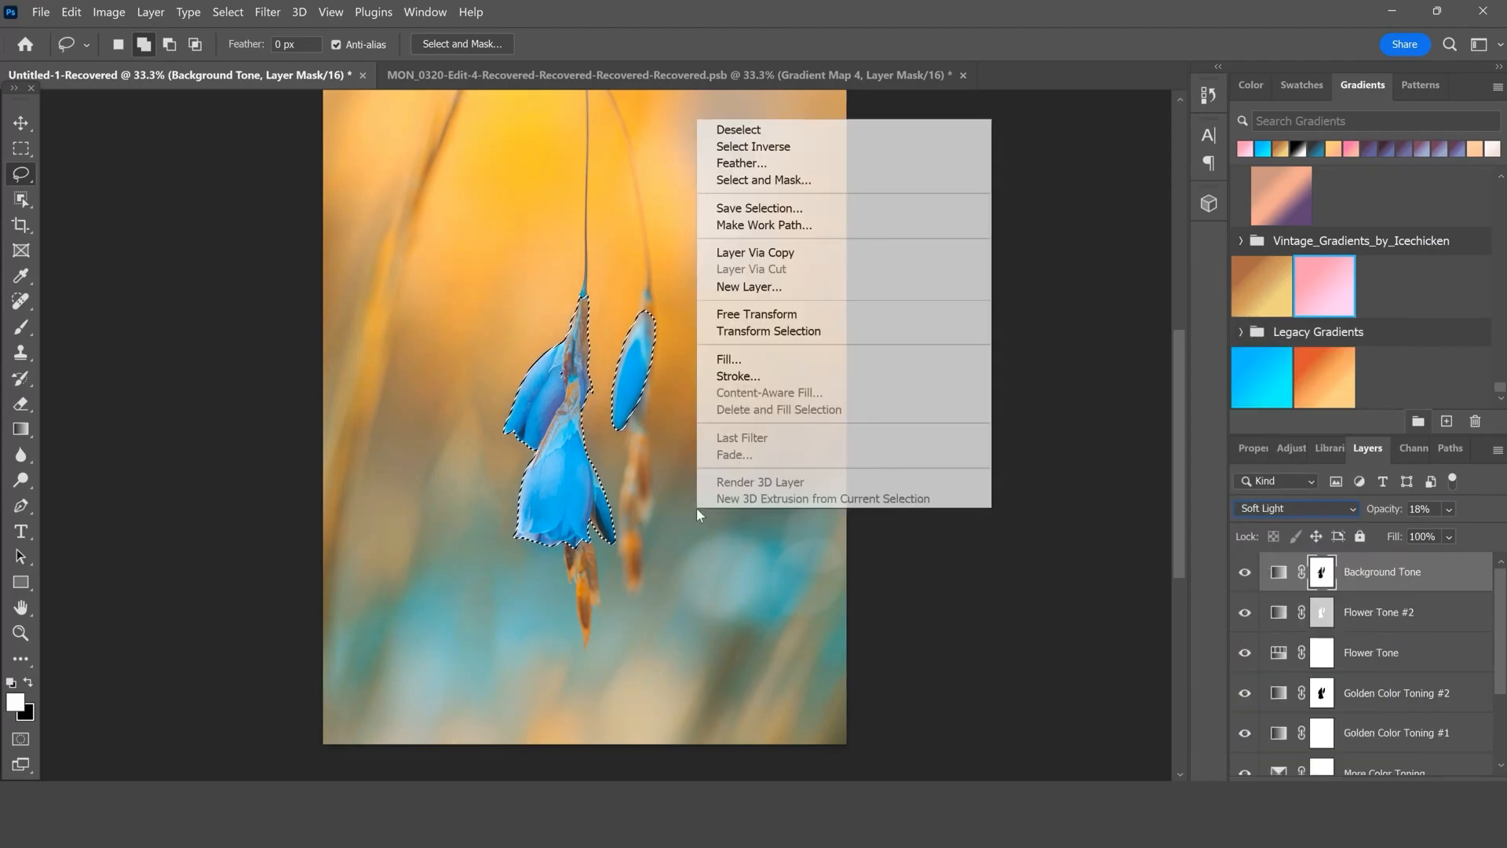
left_click(768, 129)
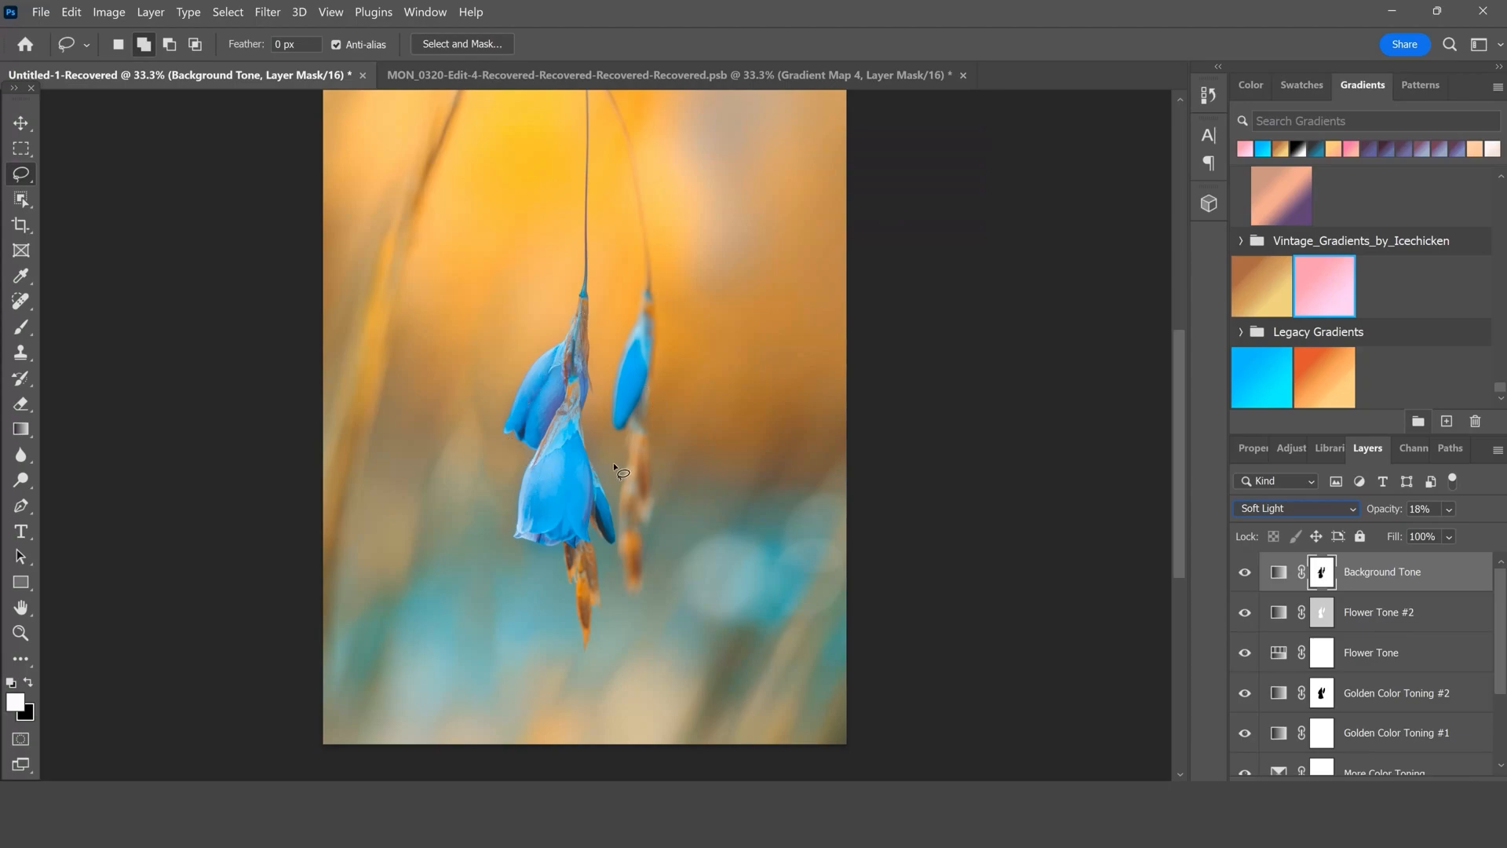
- Switch to the Brush tool with black as the foreground color and check the brush size and hardness
left_click(23, 330)
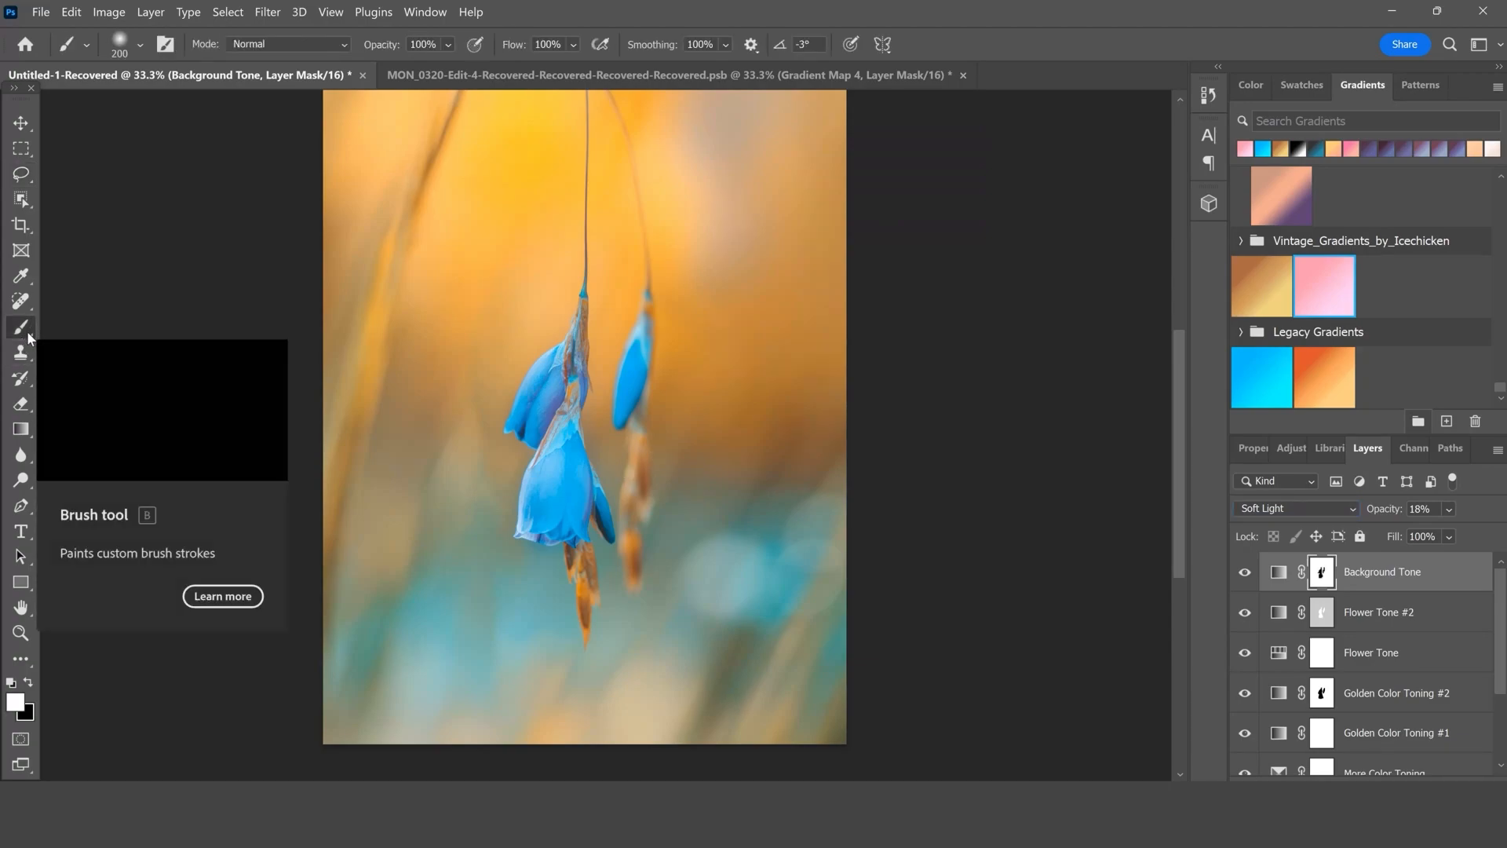
left_click(27, 683)
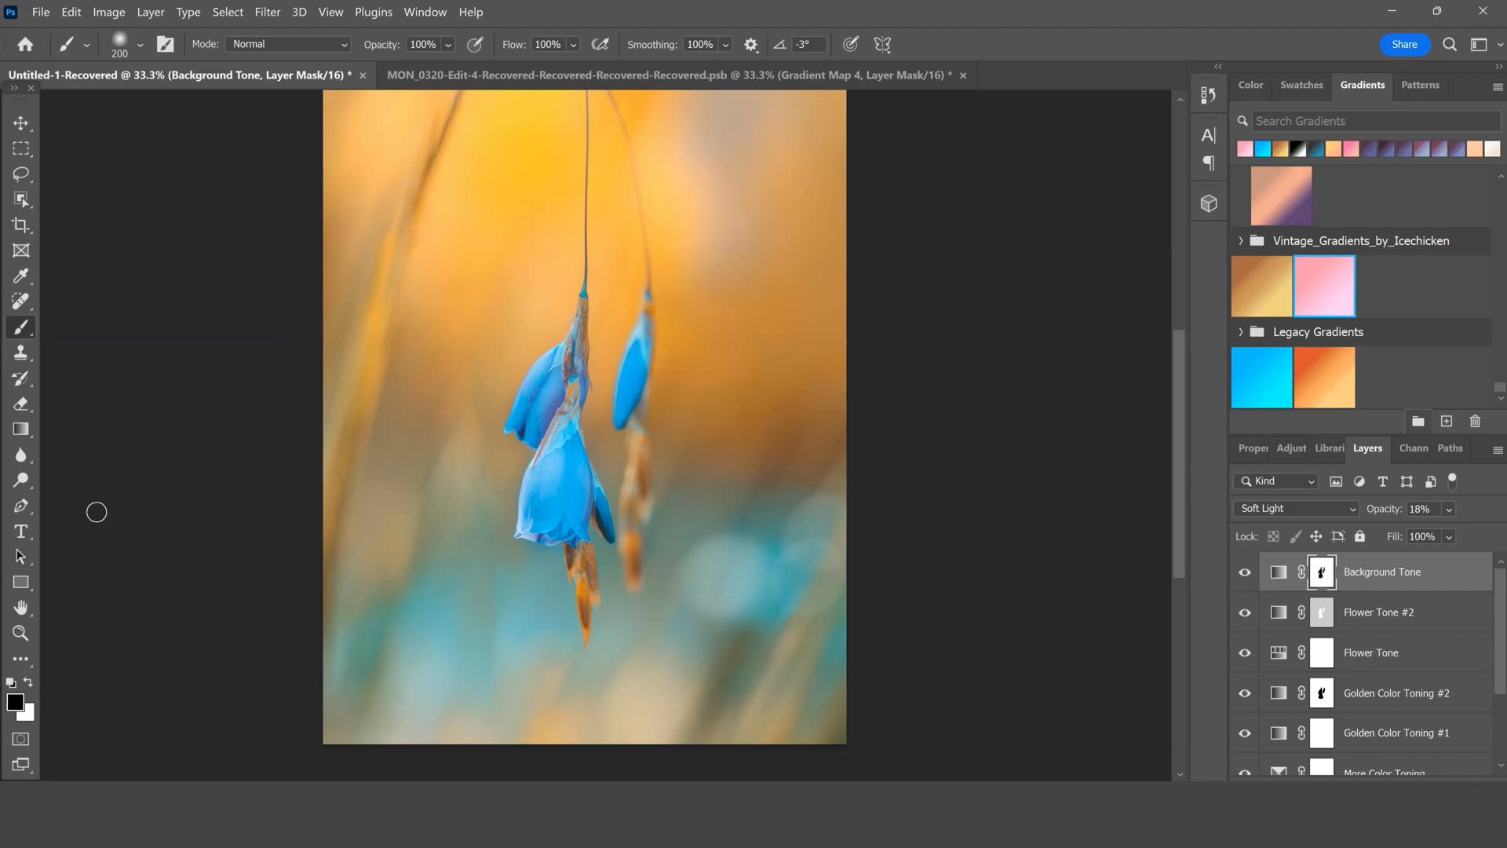
left_click(139, 47)
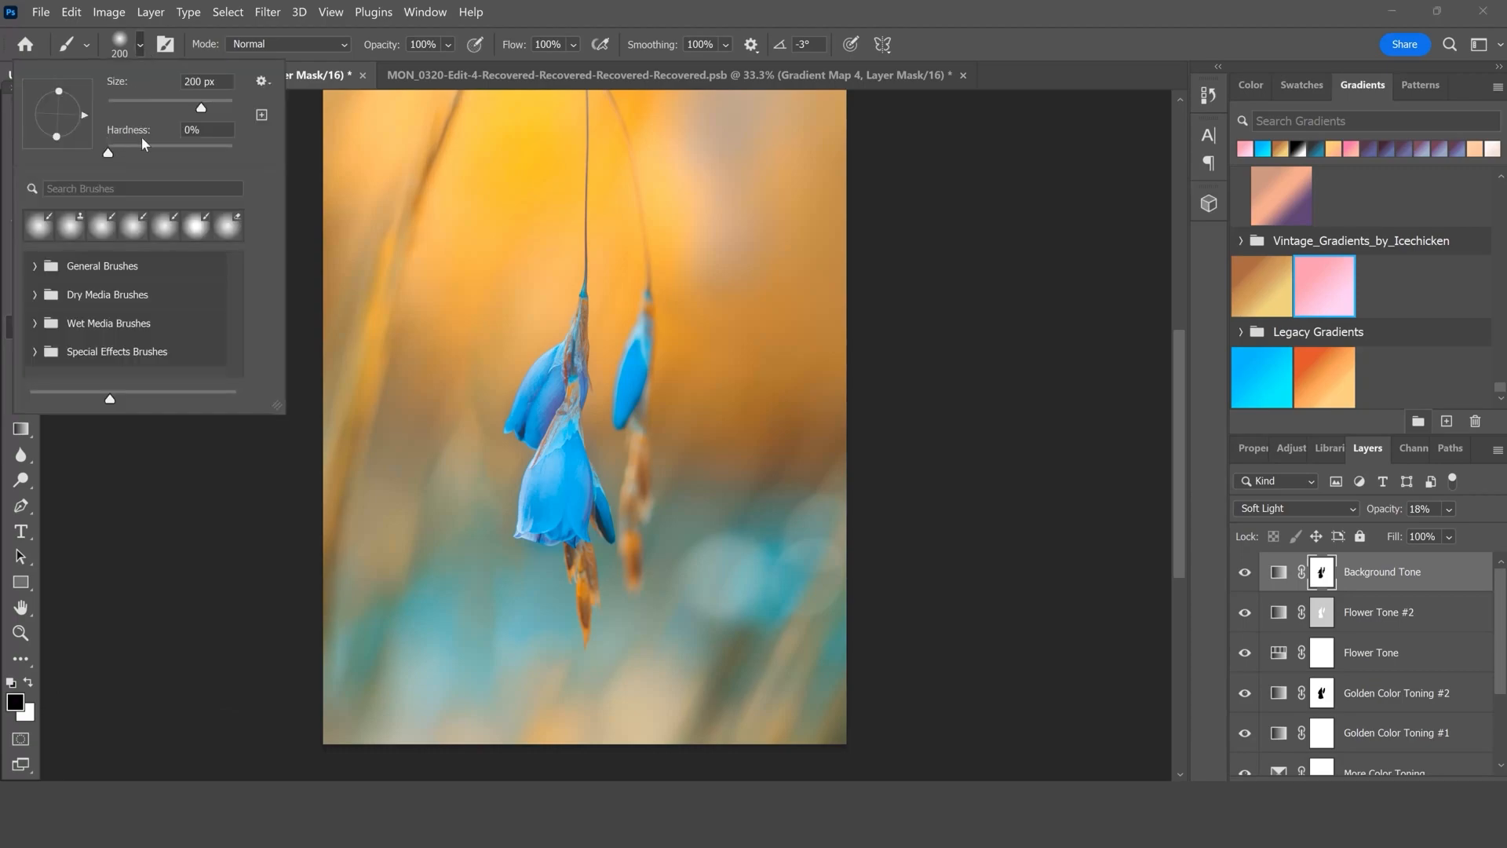
left_click(675, 14)
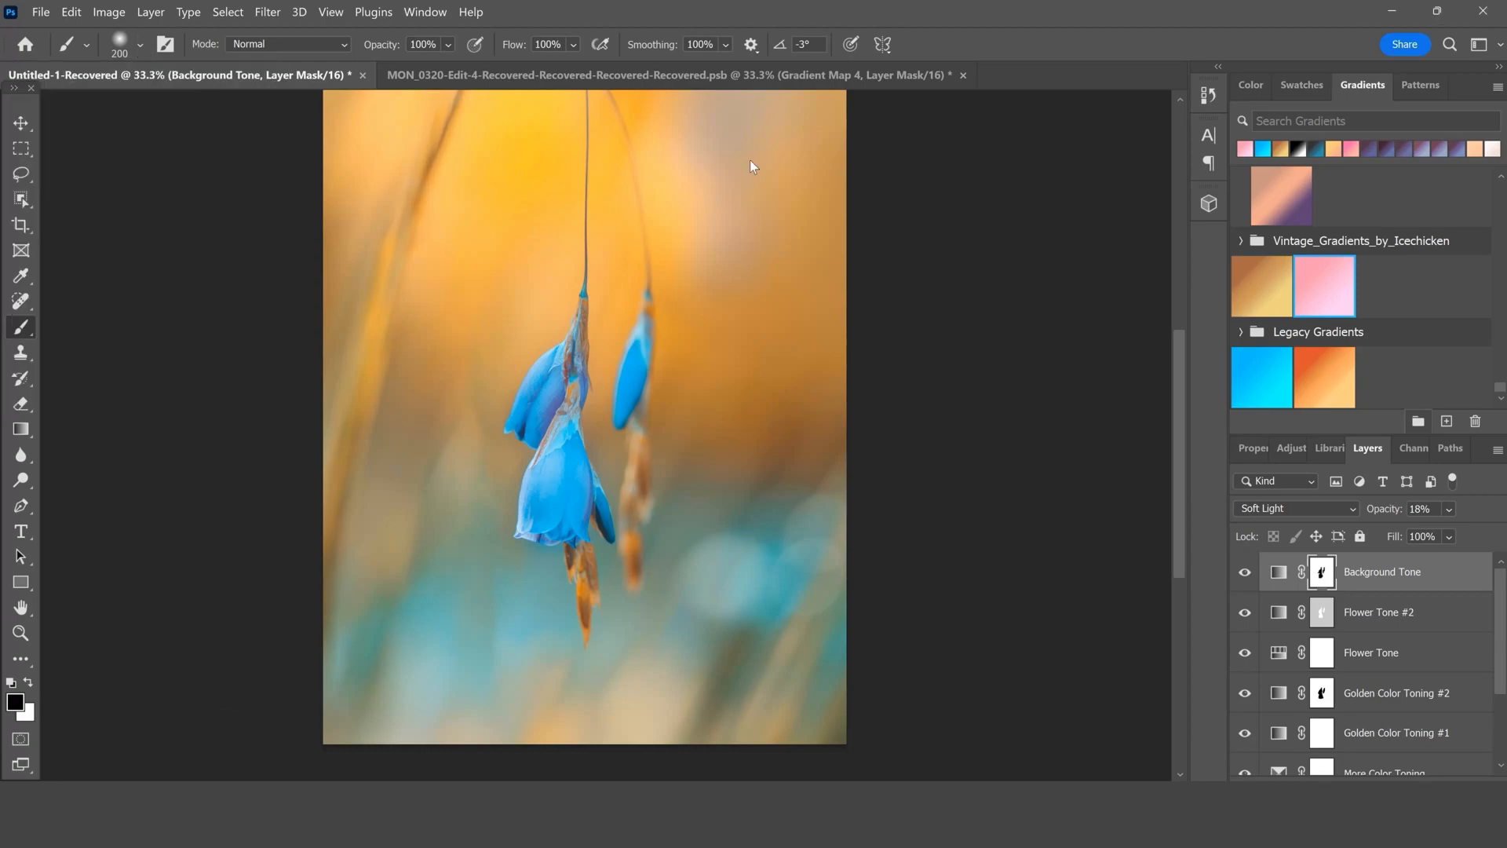